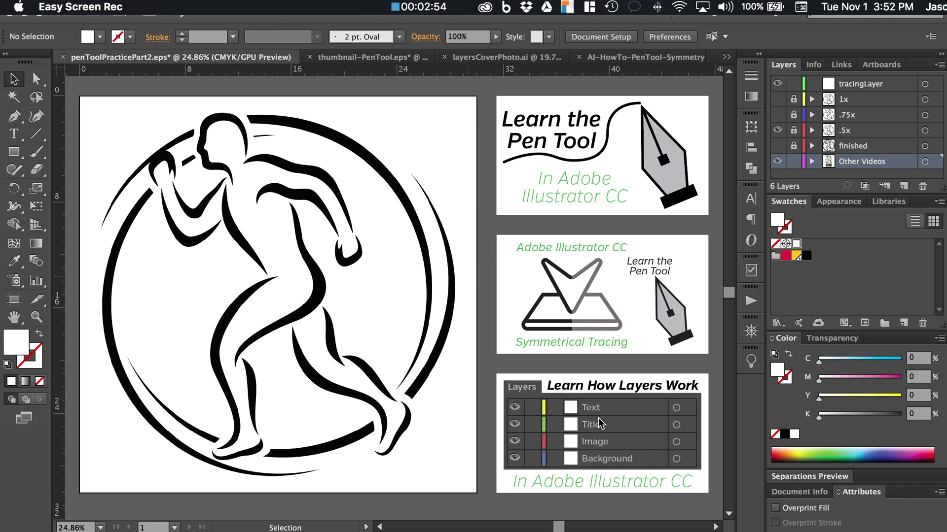
# Examine the tapered curves of the runner's torso, legs and arms up close to see how each stroke bends
pyautogui.hscroll(-3, 465, 353)
pyautogui.hscroll(-6, 465, 353)
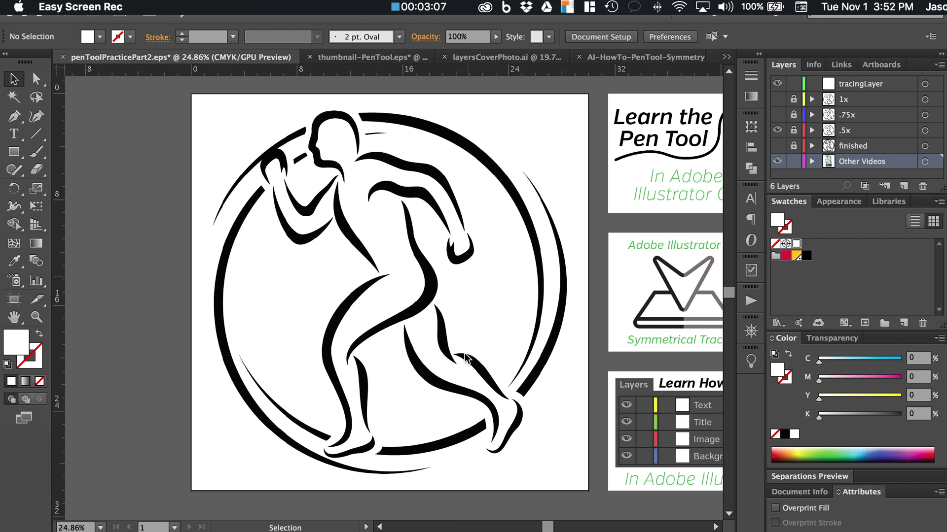
pyautogui.click(434, 292)
pyautogui.scroll(5, 433, 291)
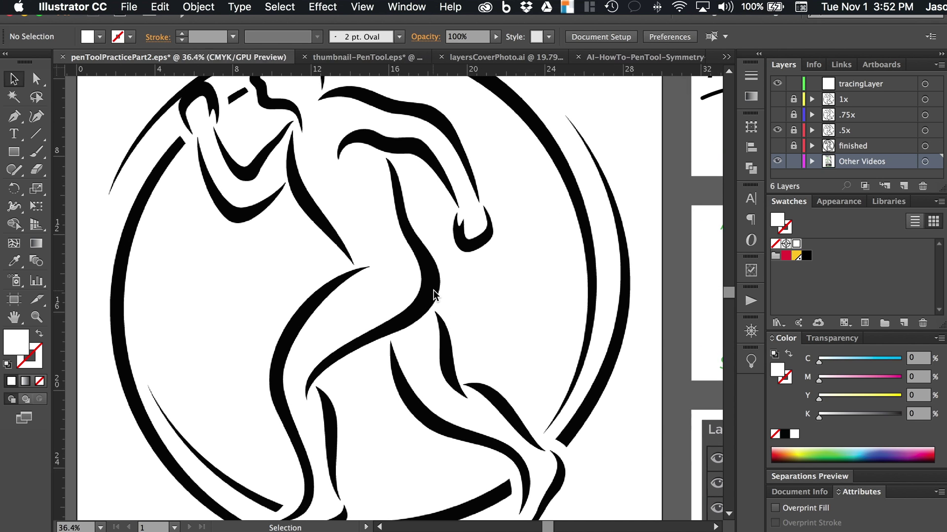
pyautogui.scroll(5, 434, 292)
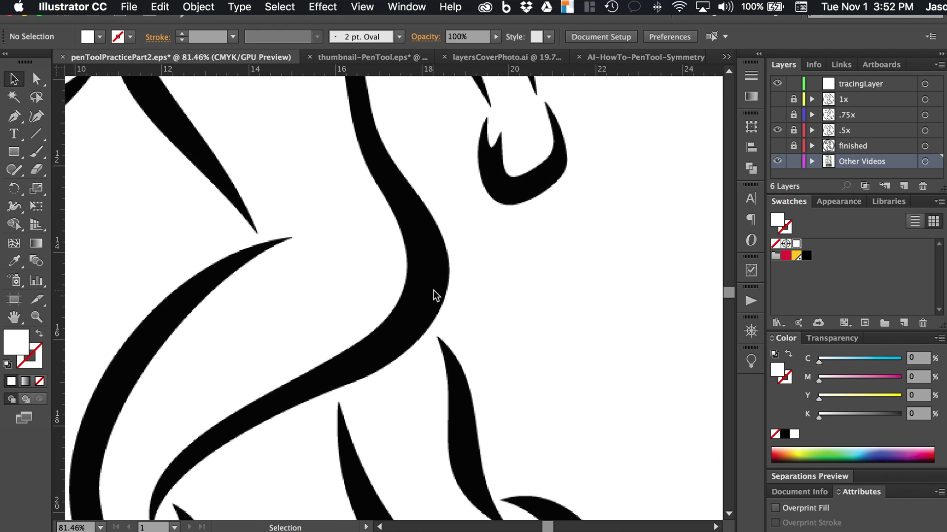
pyautogui.scroll(2, 434, 294)
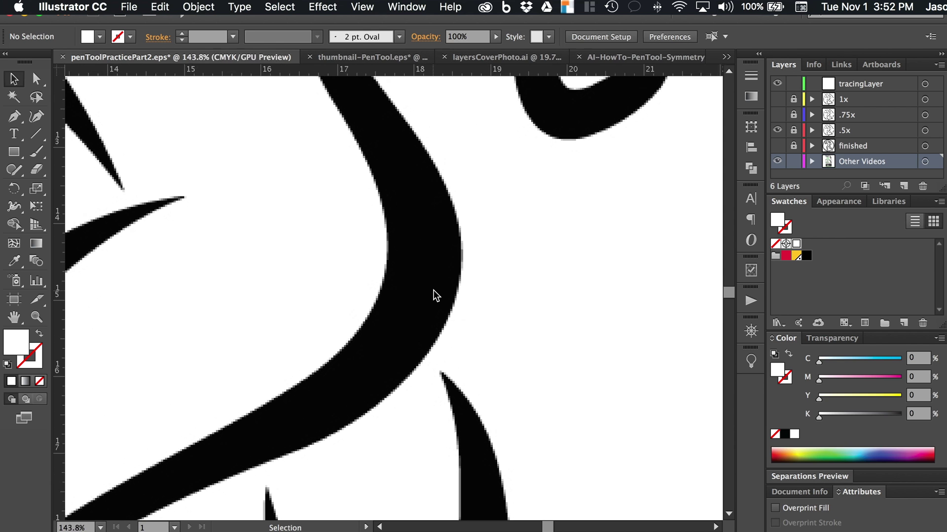
pyautogui.scroll(-3, 433, 290)
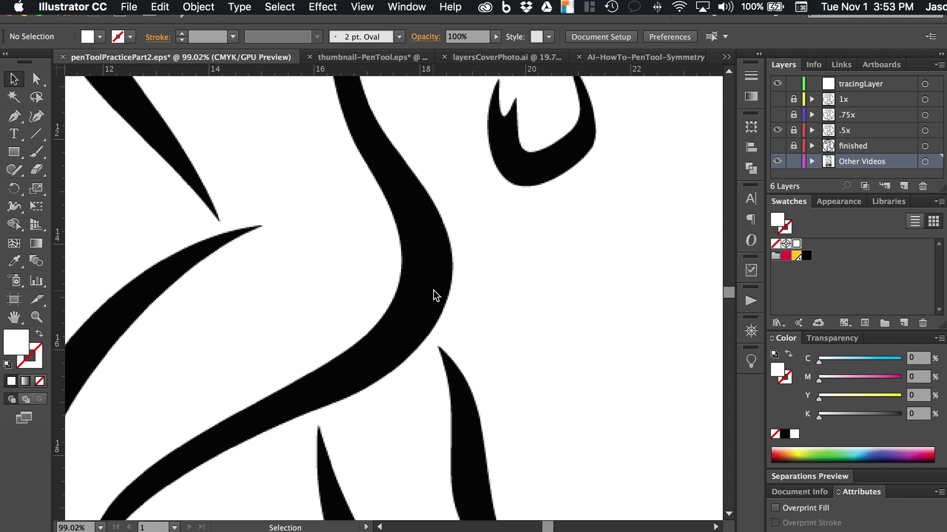
pyautogui.scroll(-4, 433, 290)
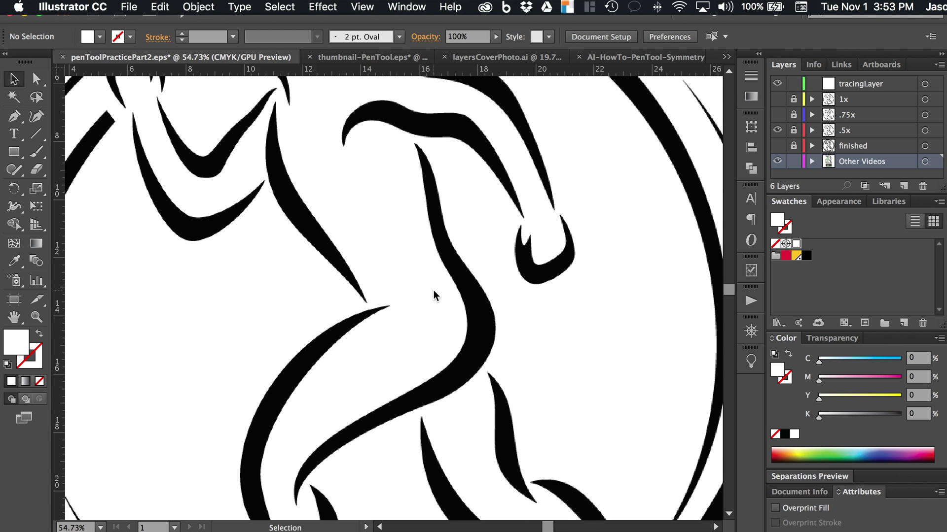
pyautogui.scroll(-2, 433, 290)
pyautogui.scroll(6, 434, 290)
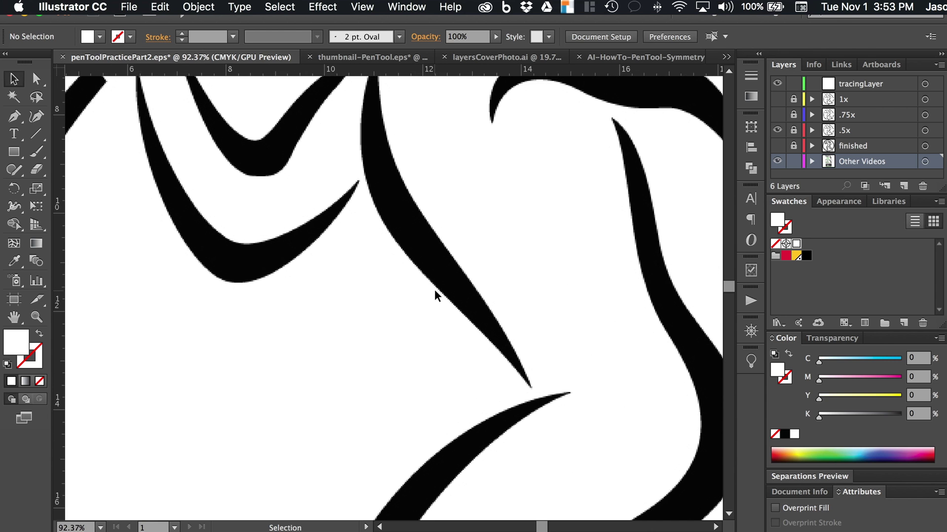
pyautogui.scroll(2, 434, 289)
pyautogui.scroll(1, 468, 291)
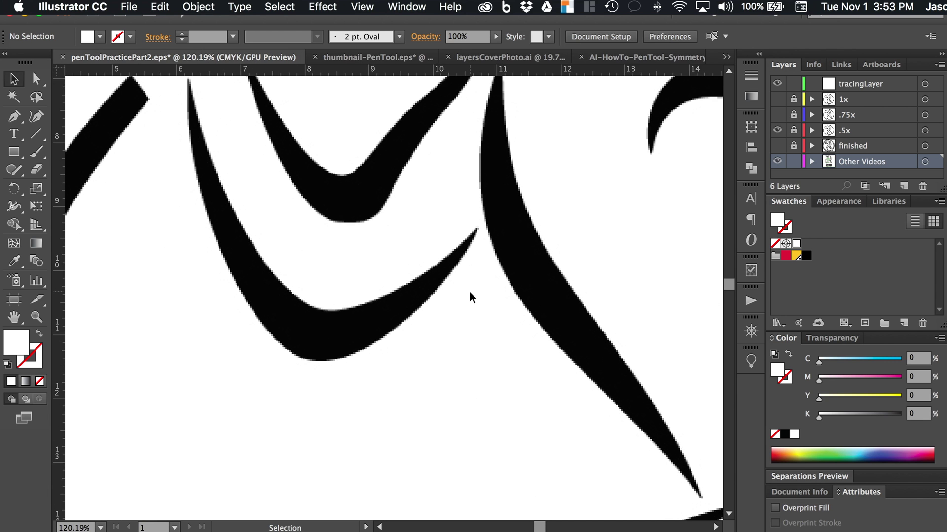
pyautogui.scroll(2, 469, 291)
pyautogui.hscroll(-1, 469, 291)
# Show the .75x and 1x layers to compare them with the .5x artwork, and hide both again
pyautogui.press('p')
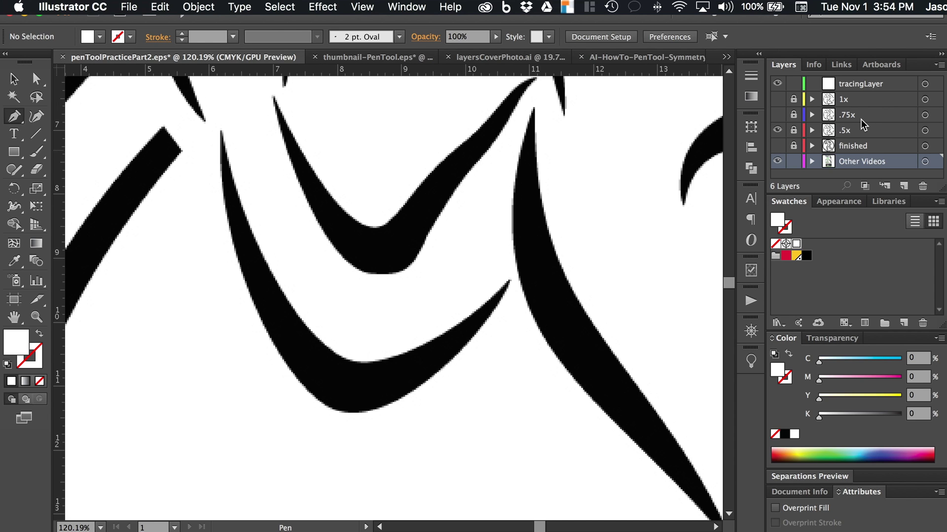
pyautogui.click(777, 118)
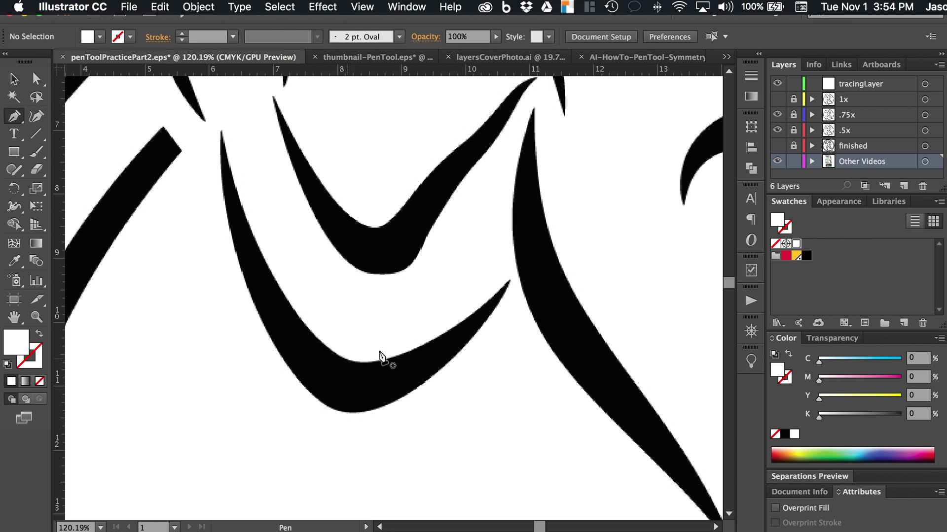
pyautogui.click(777, 100)
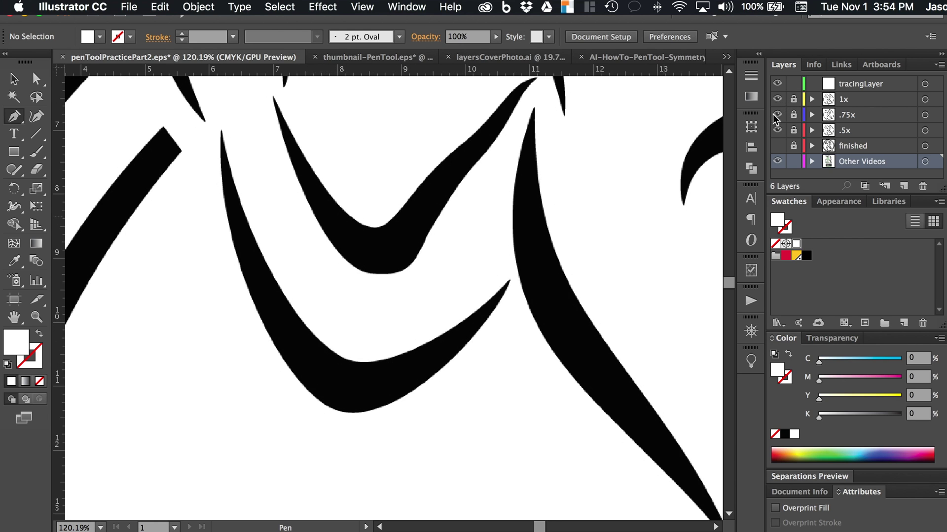
pyautogui.click(777, 115)
pyautogui.click(777, 99)
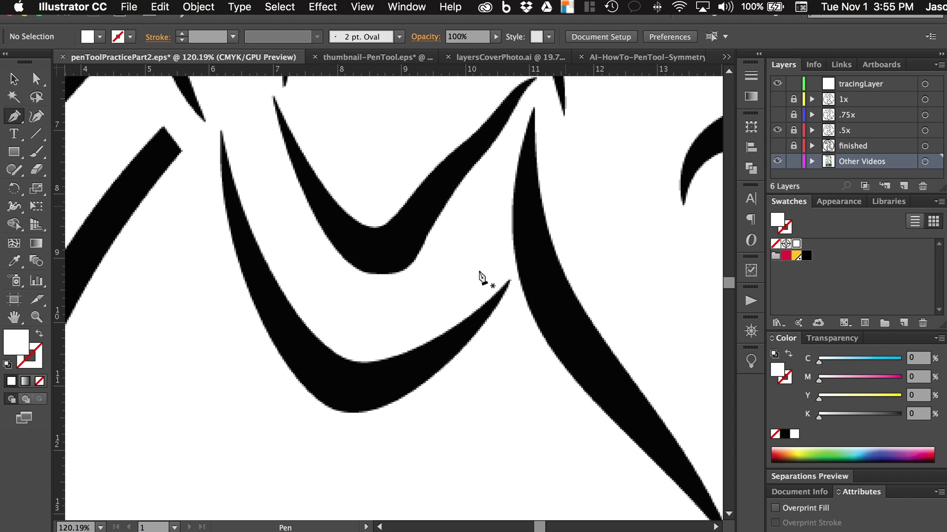
# With the Pen tool, outline the V-shaped lower forearm stroke as a closed path with four corner anchors at both tips and the inner and outer bends
pyautogui.scroll(5, 296, 380)
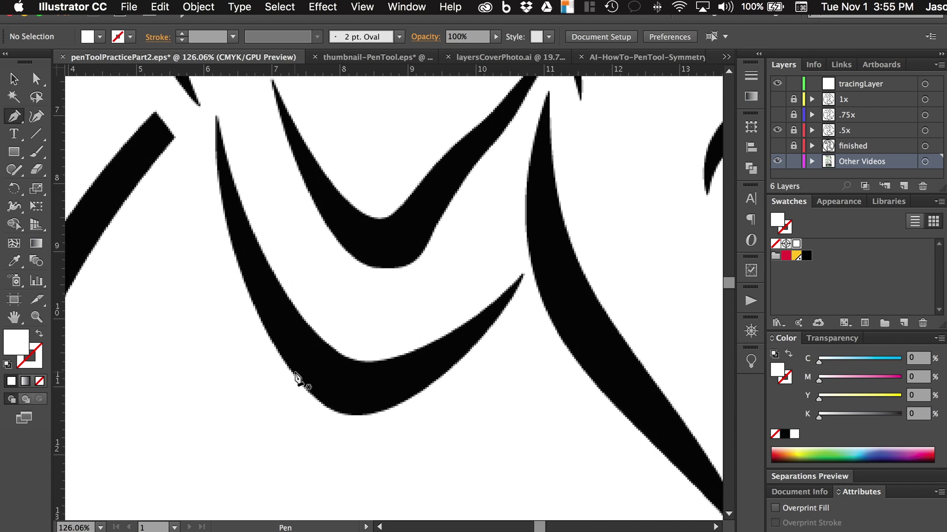
pyautogui.scroll(1, 295, 379)
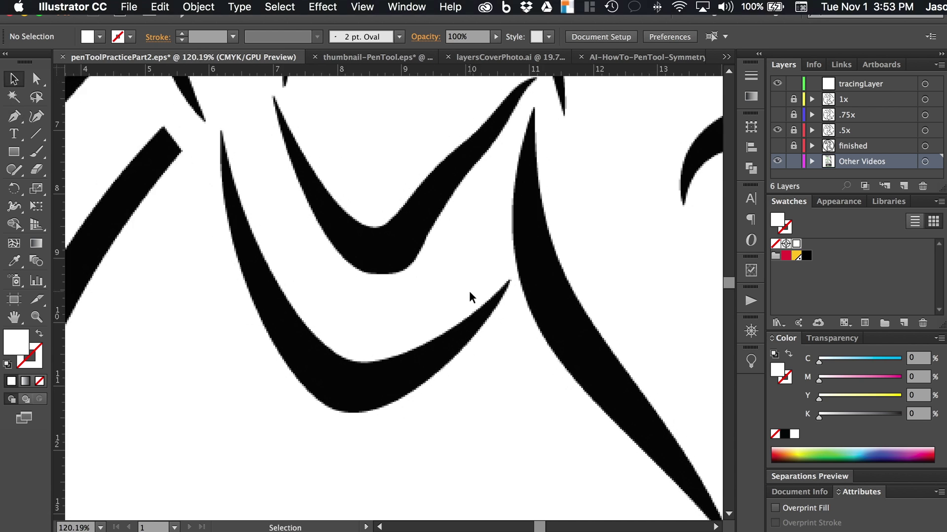
pyautogui.click(13, 120)
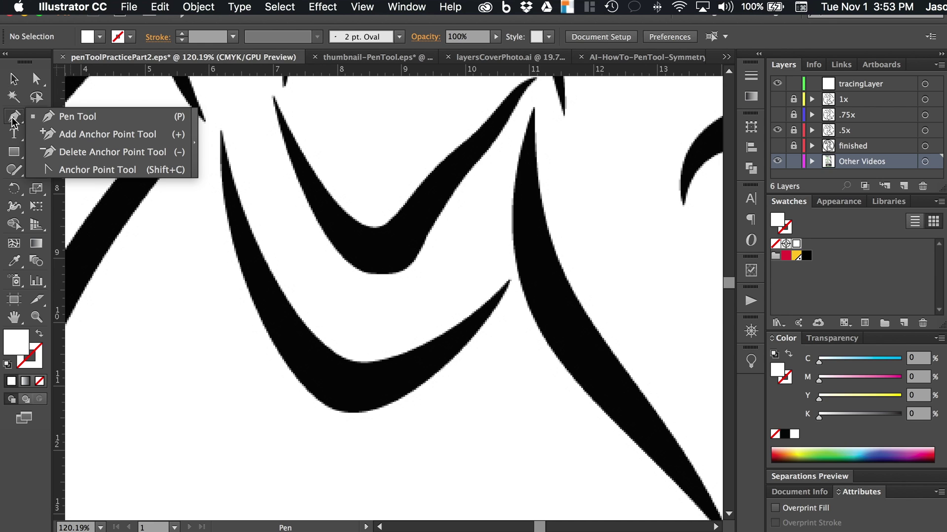
pyautogui.click(94, 129)
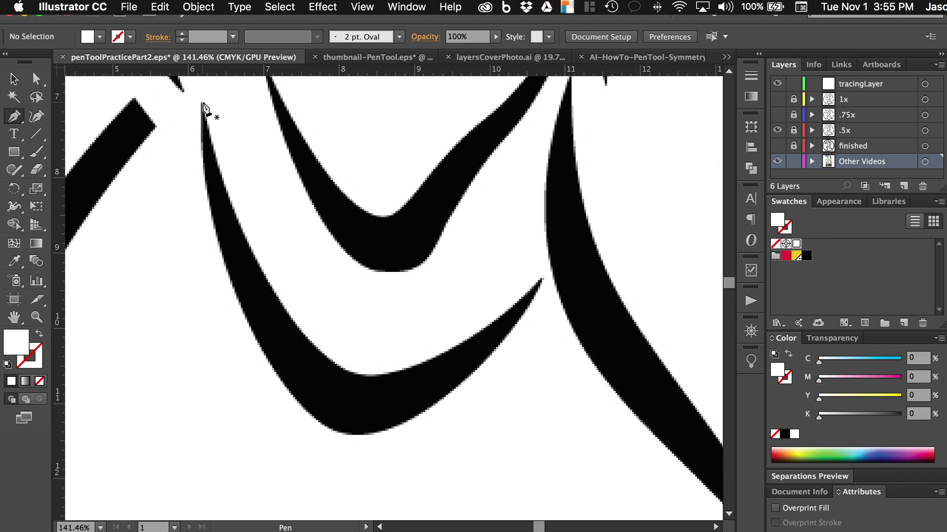
pyautogui.click(202, 102)
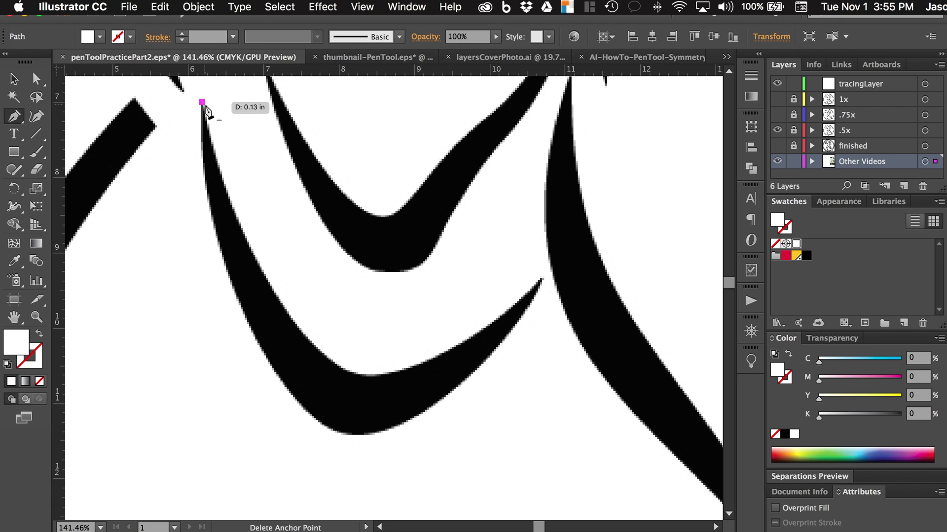
pyautogui.click(370, 376)
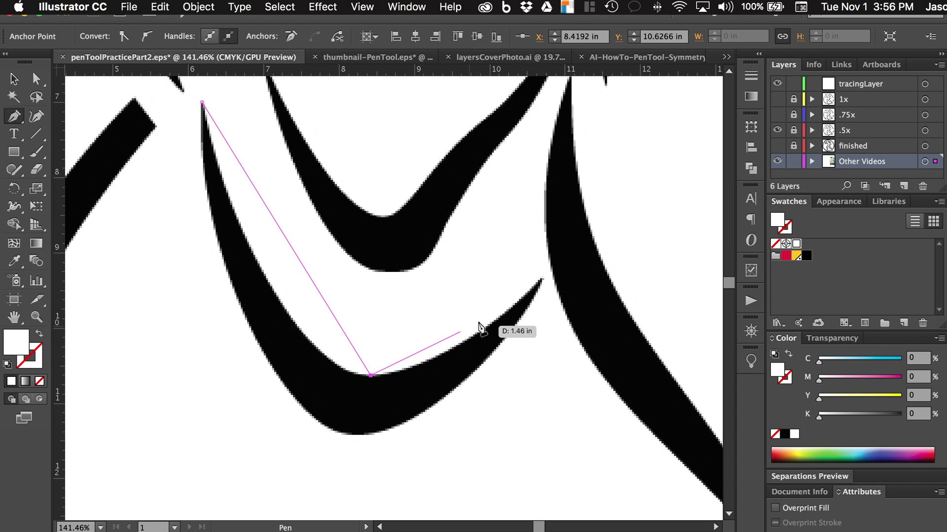
pyautogui.click(541, 279)
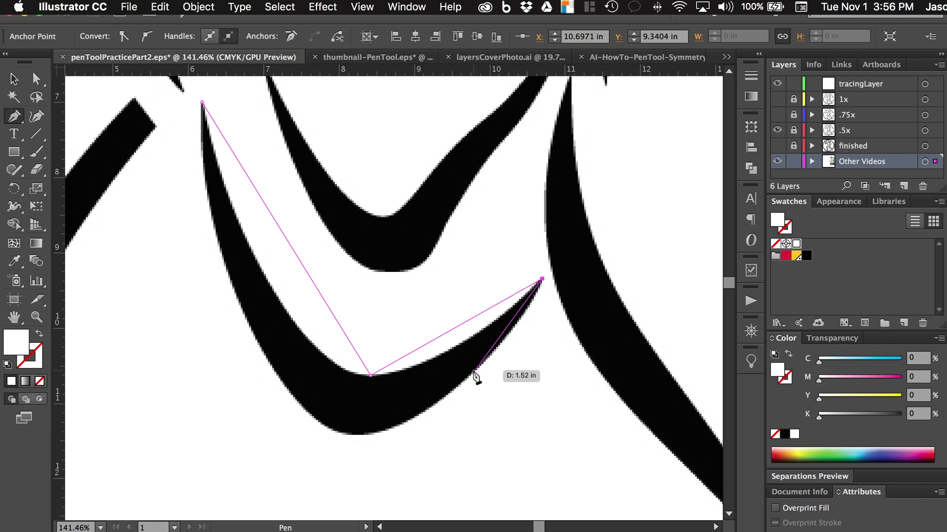
pyautogui.click(356, 435)
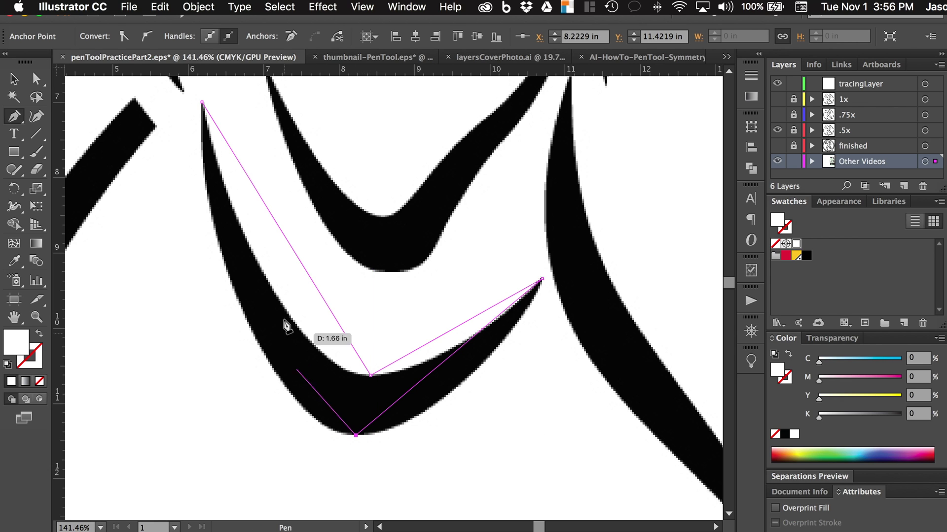
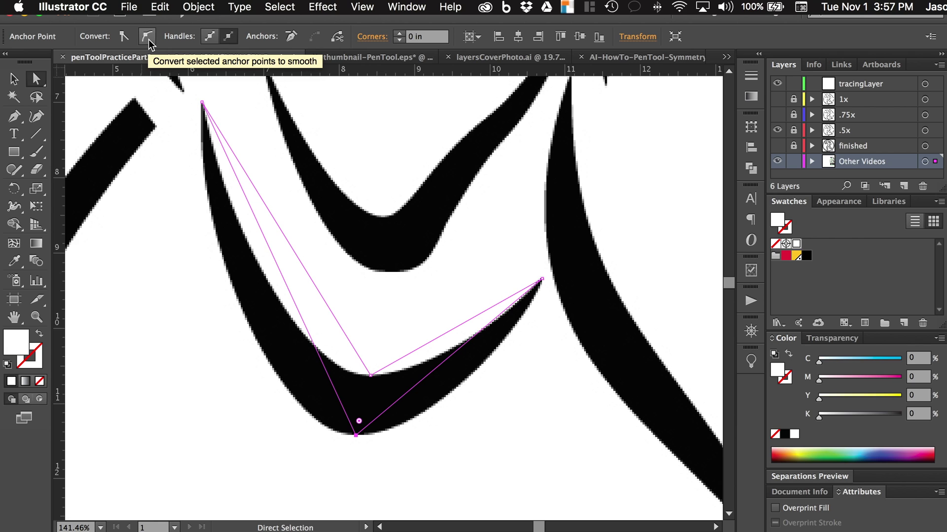
# Convert the outer bend's anchor to smooth, level its handles horizontally and lengthen both to follow the stroke's outer edge
pyautogui.click(149, 40)
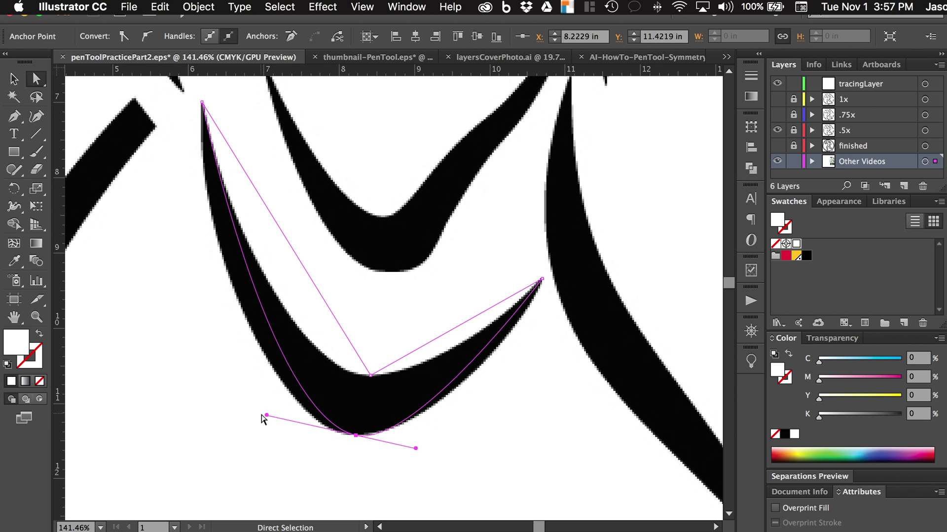
pyautogui.moveTo(266, 415)
pyautogui.mouseDown()
pyautogui.moveTo(259, 431)
pyautogui.moveTo(276, 409)
pyautogui.mouseUp()
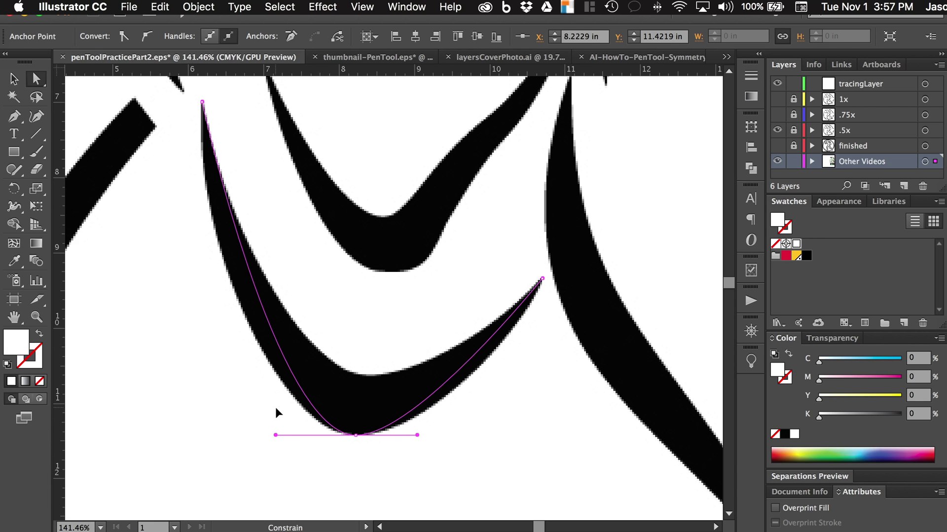
pyautogui.moveTo(275, 407); pyautogui.dragTo(240, 392)
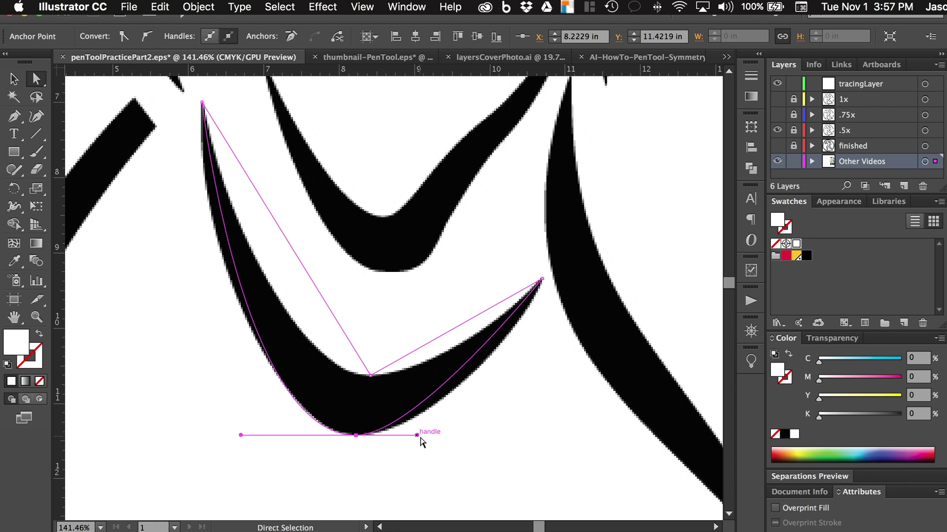
pyautogui.moveTo(418, 435); pyautogui.dragTo(457, 436)
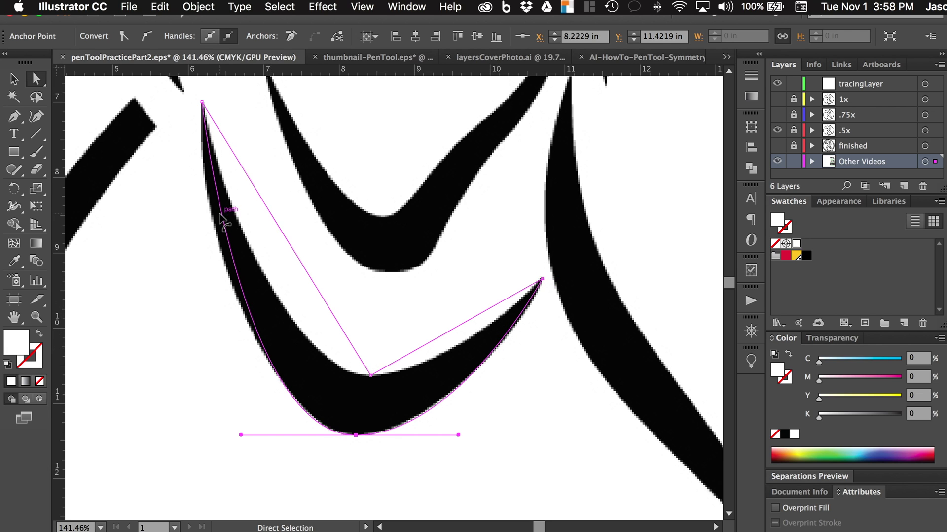
# Convert the upper-left tip's anchor to smooth, collapse its inner-side handle, and adjust the two handles shaping the outer left edge to match the stroke
pyautogui.click(202, 103)
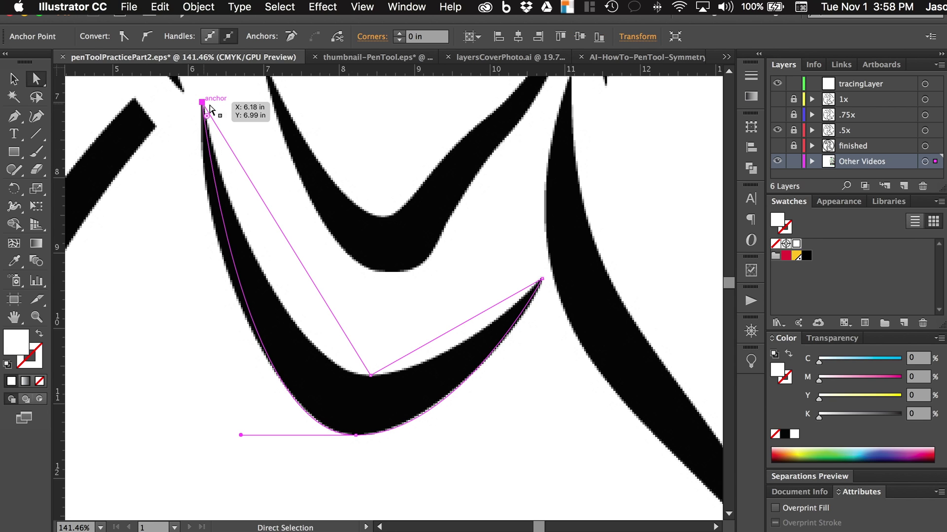
pyautogui.click(150, 40)
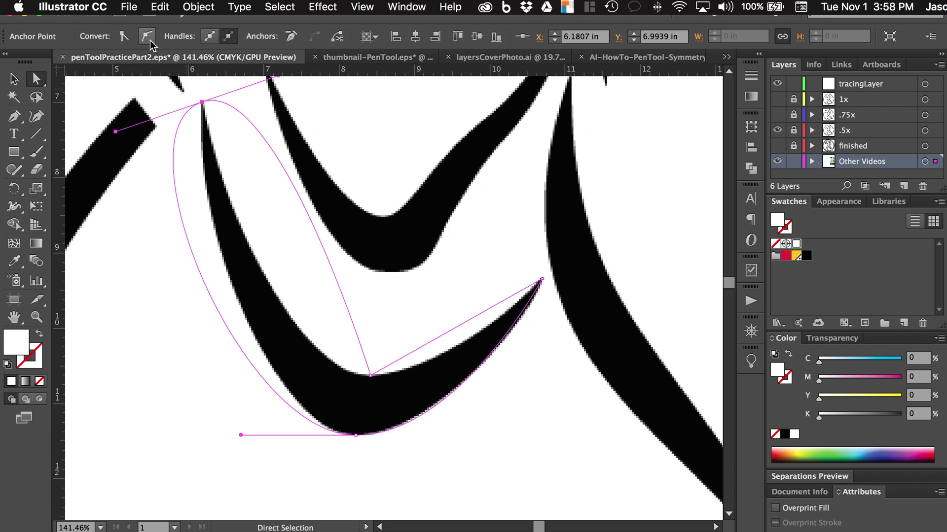
pyautogui.scroll(1, 225, 113)
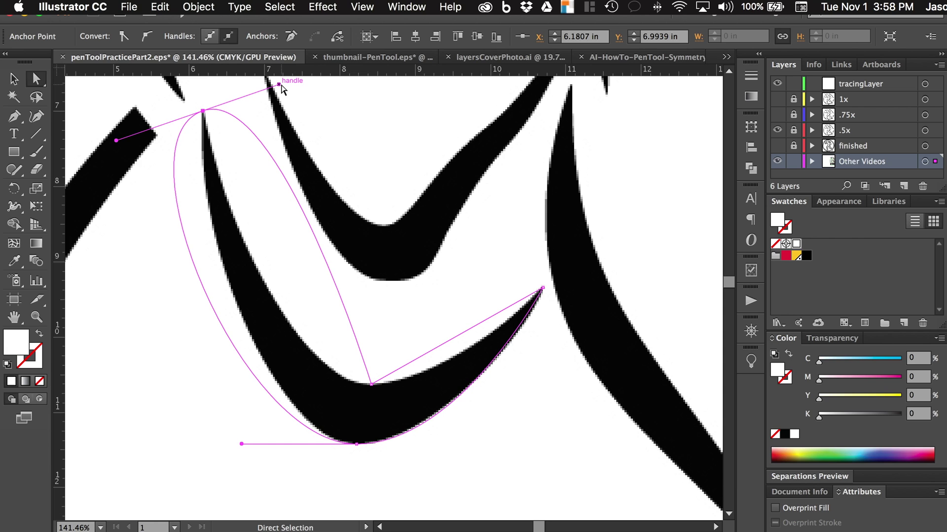
pyautogui.moveTo(279, 85); pyautogui.dragTo(207, 113)
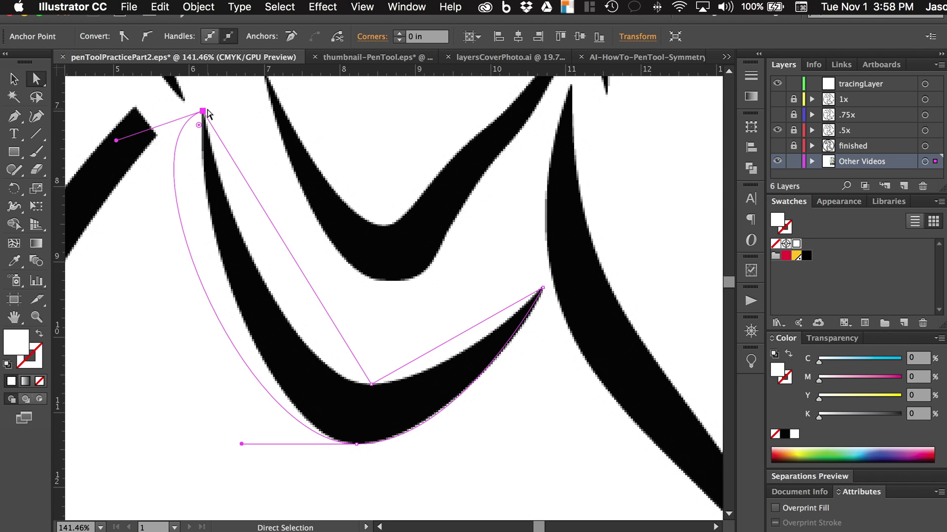
pyautogui.moveTo(117, 144); pyautogui.dragTo(194, 206)
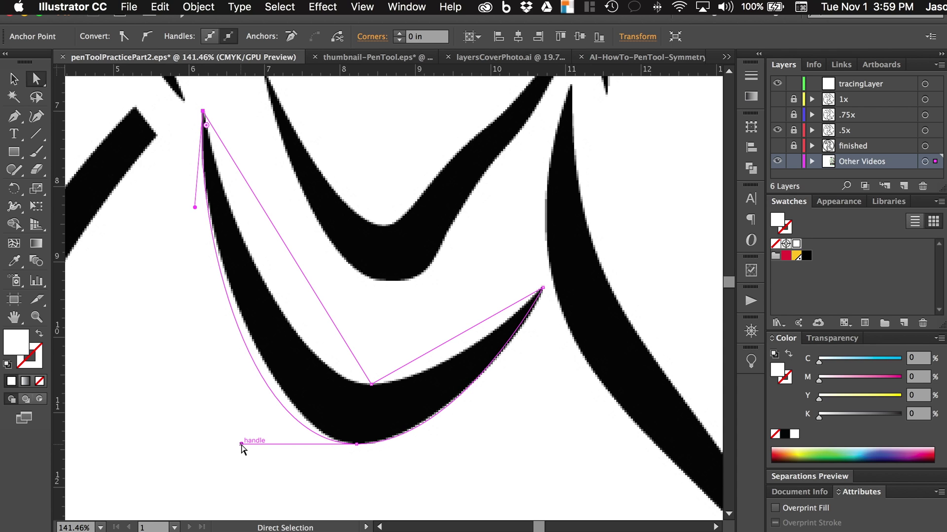
pyautogui.moveTo(241, 444); pyautogui.dragTo(264, 445)
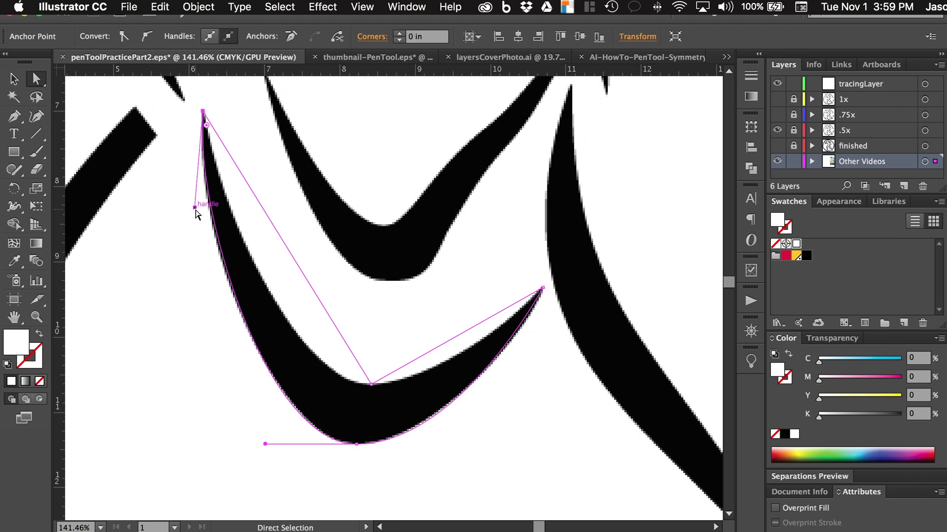
pyautogui.moveTo(195, 207); pyautogui.dragTo(187, 209)
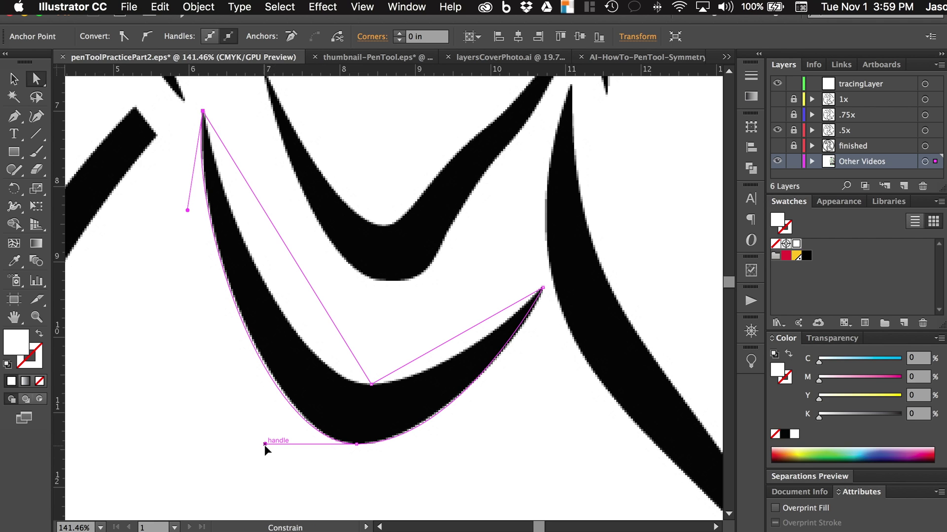
pyautogui.moveTo(264, 445); pyautogui.dragTo(269, 444)
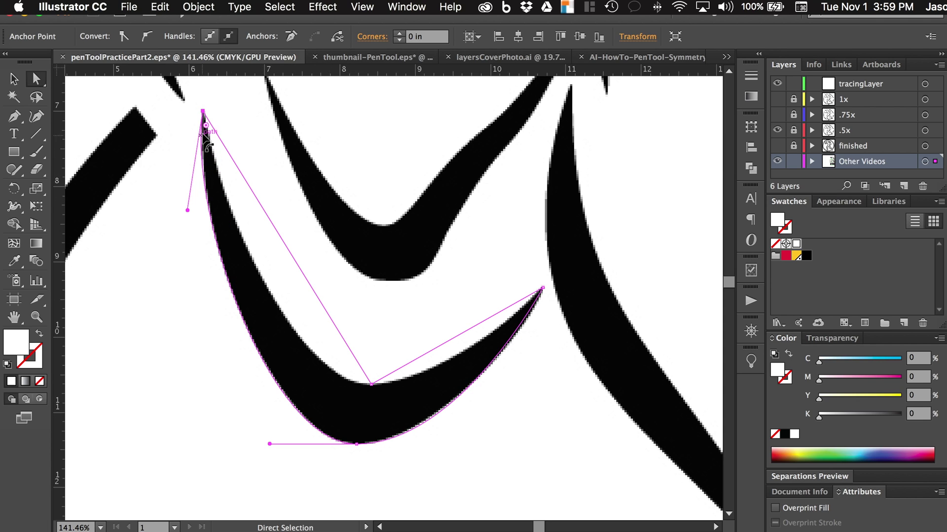
# Convert the inner bend's anchor to smooth, level its handles horizontally, and lengthen the right handle to follow the forearm stroke's inner edge
pyautogui.click(372, 385)
pyautogui.click(150, 37)
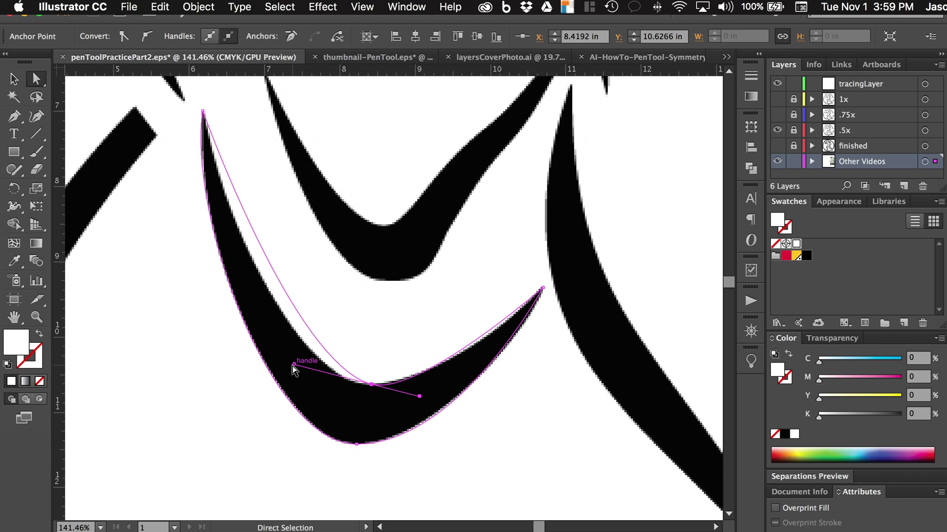
pyautogui.moveTo(294, 365); pyautogui.dragTo(274, 384)
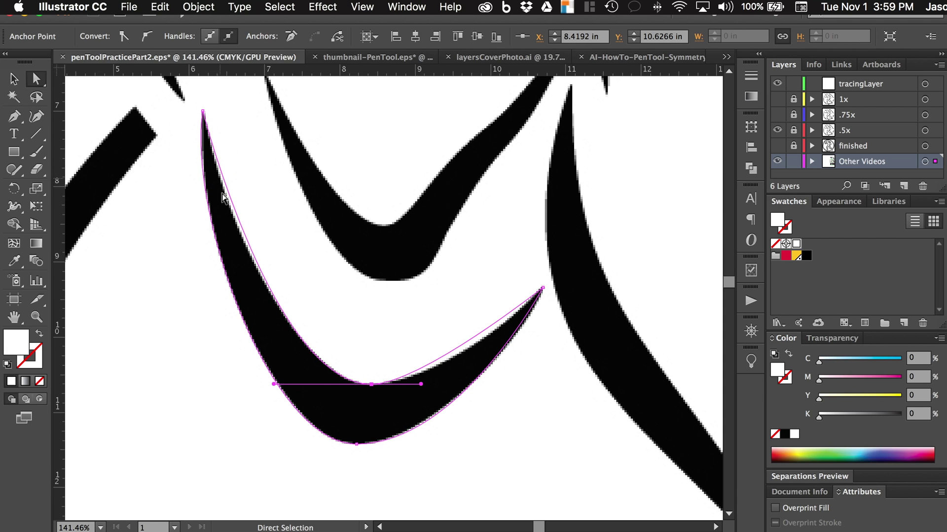
pyautogui.moveTo(422, 386); pyautogui.dragTo(445, 388)
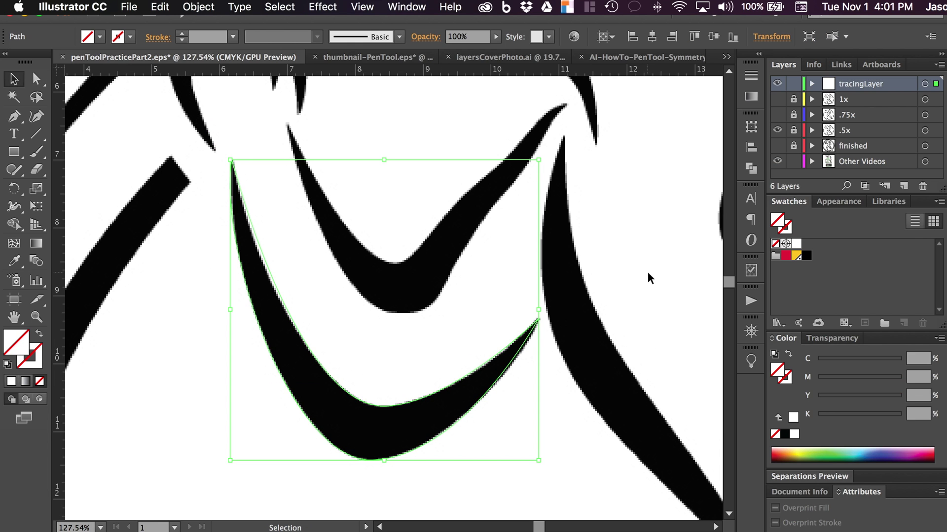
# Fill the traced forearm shape with the red swatch, then hide the .5x layer to inspect the shape and show the layer again
pyautogui.click(785, 255)
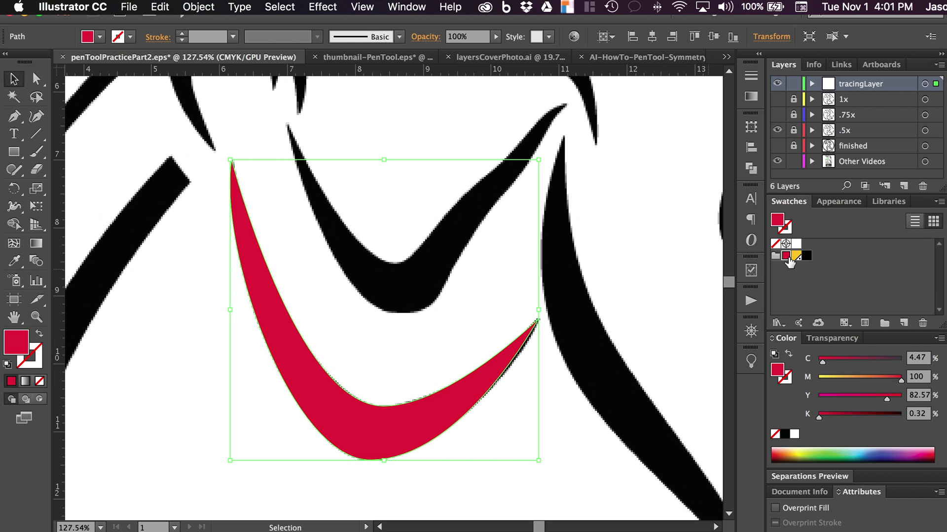
pyautogui.click(492, 294)
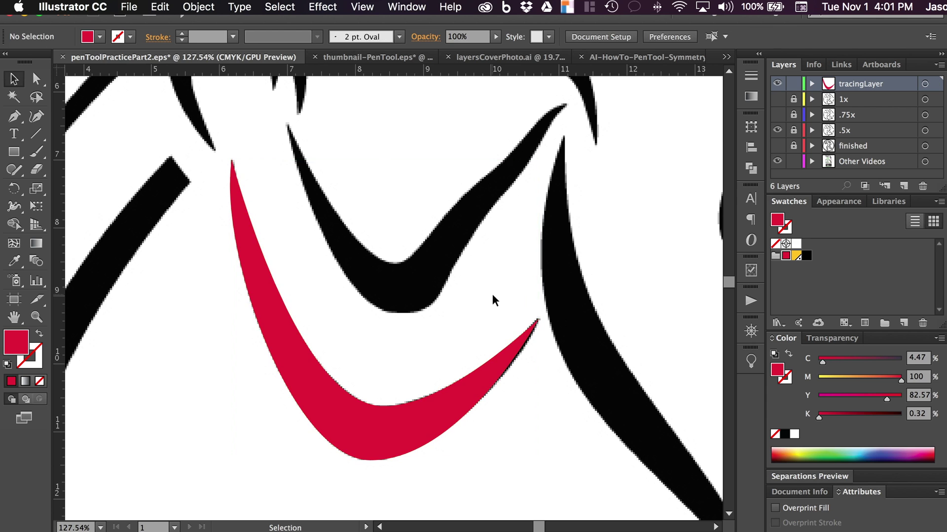
pyautogui.scroll(-3, 492, 294)
pyautogui.scroll(3, 499, 290)
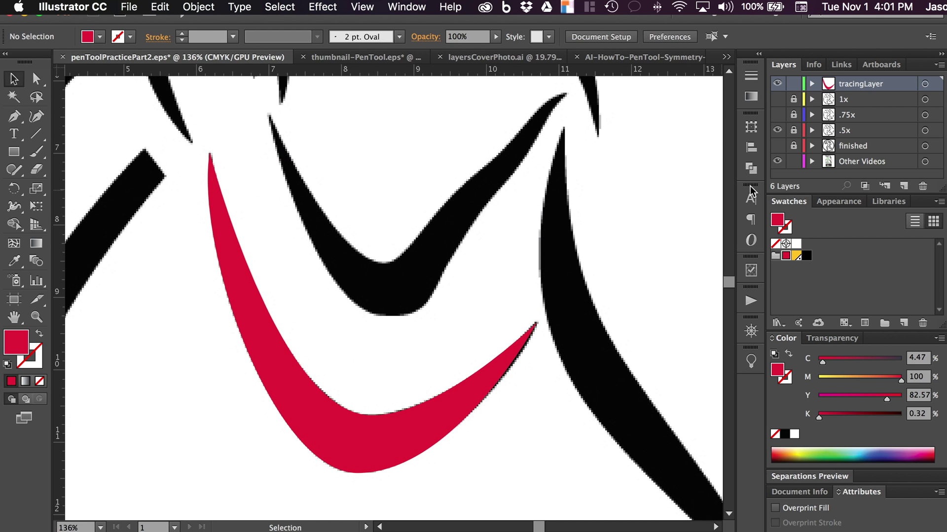
pyautogui.click(777, 131)
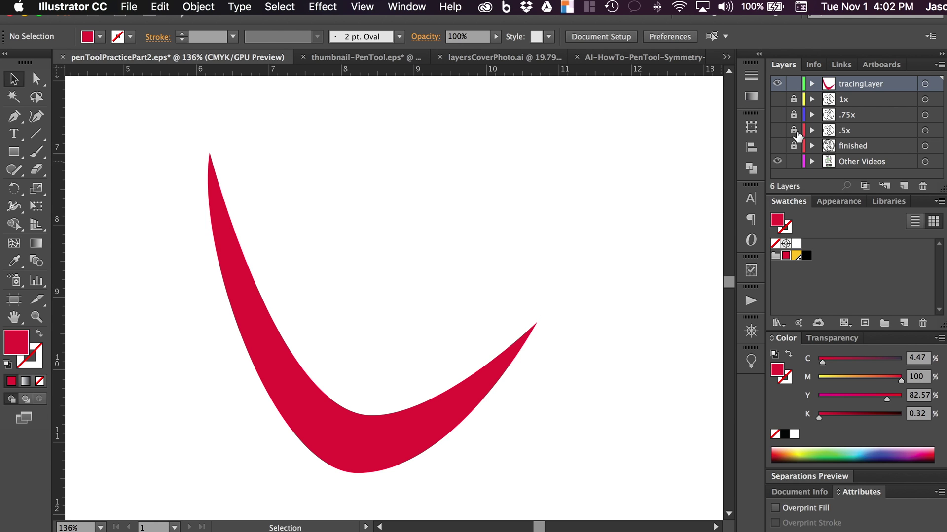
pyautogui.click(778, 131)
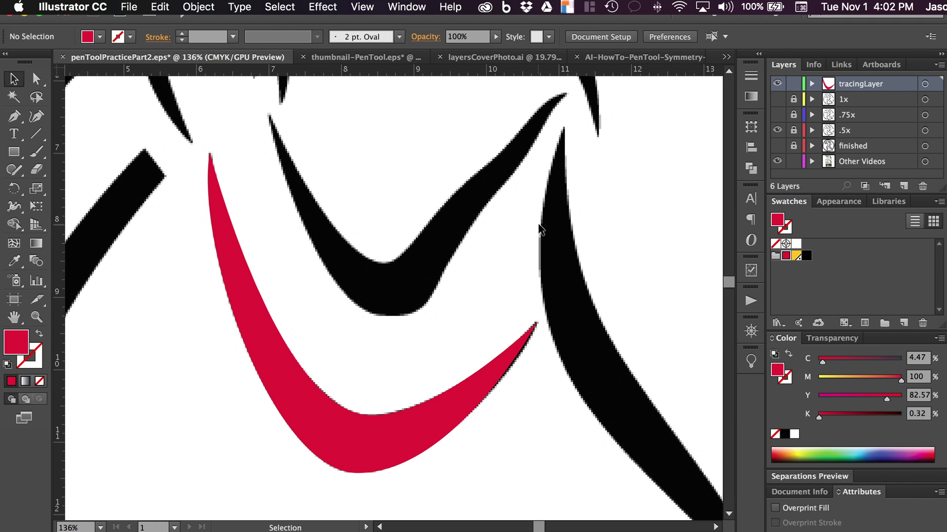
# With the Pen tool, outline the S-shaped leg stroke as a closed path with anchors at both tips, two on its left edge and one on its right
pyautogui.scroll(-3, 510, 247)
pyautogui.scroll(2, 507, 247)
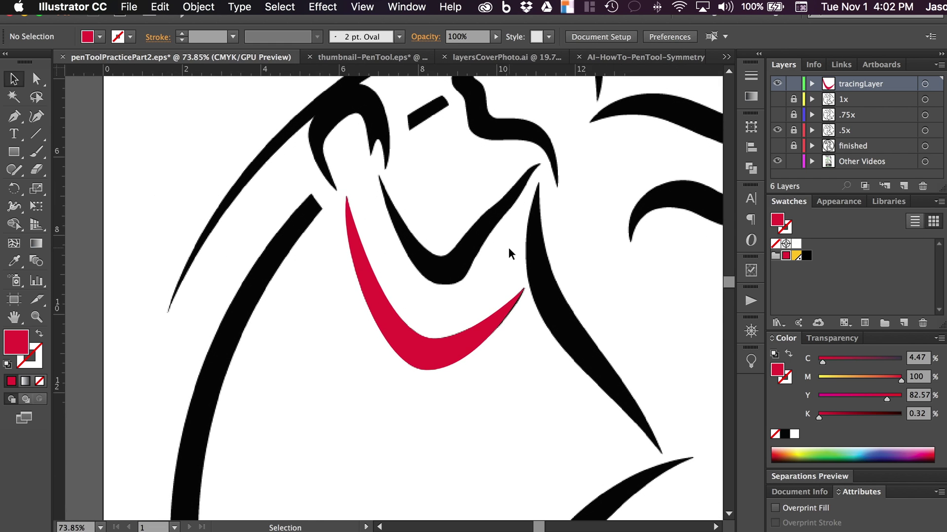
pyautogui.scroll(-5, 507, 247)
pyautogui.scroll(4, 508, 247)
pyautogui.scroll(1, 503, 249)
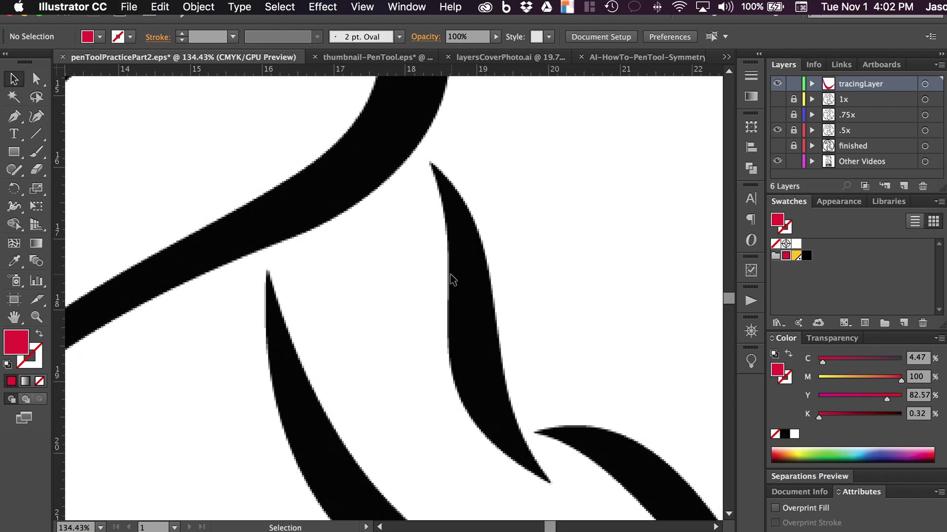
pyautogui.click(14, 116)
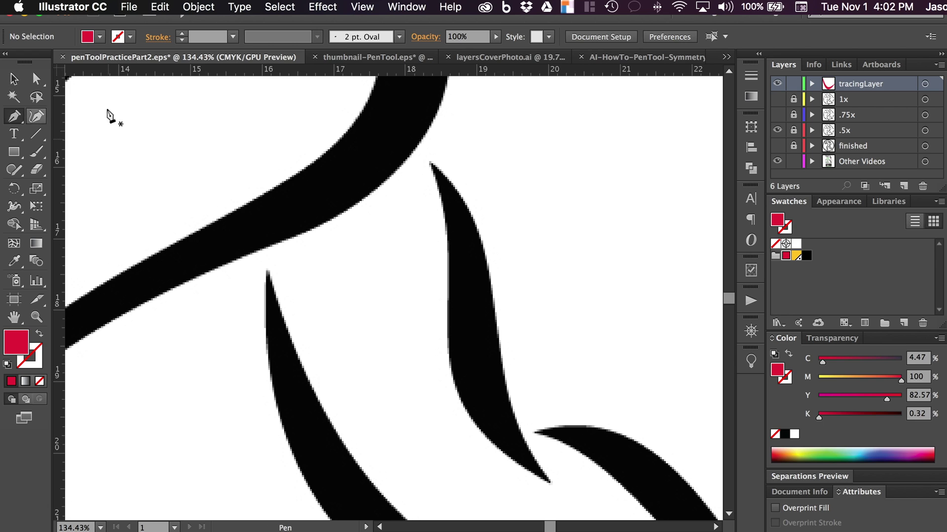
pyautogui.click(429, 162)
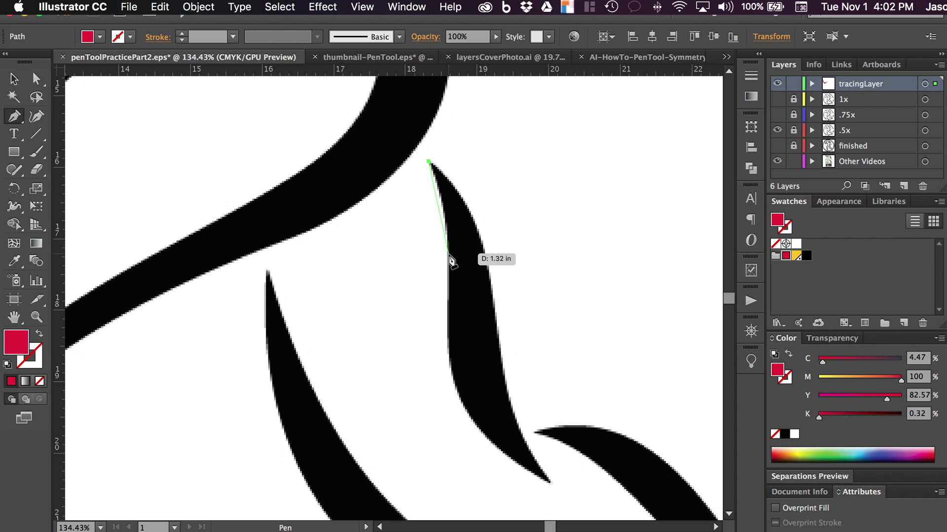
pyautogui.moveTo(447, 256); pyautogui.dragTo(447, 320)
pyautogui.click(447, 320)
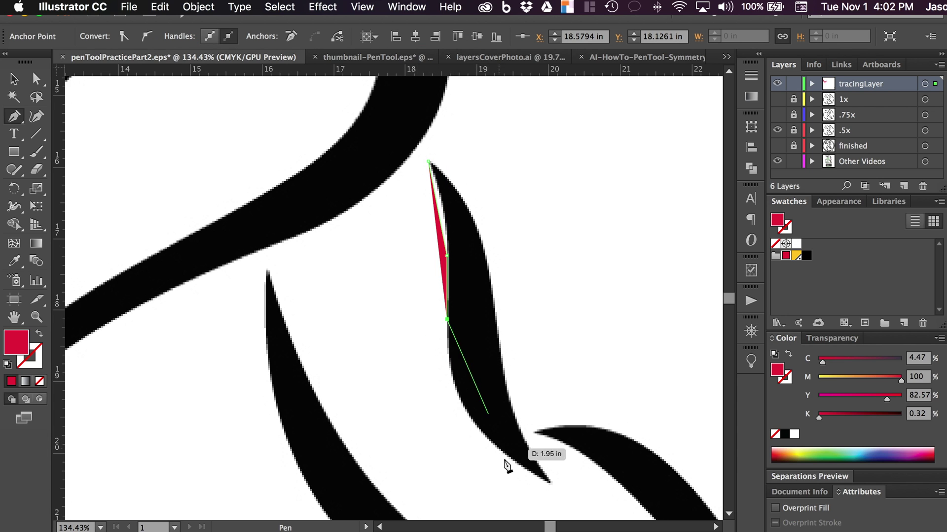
pyautogui.click(549, 482)
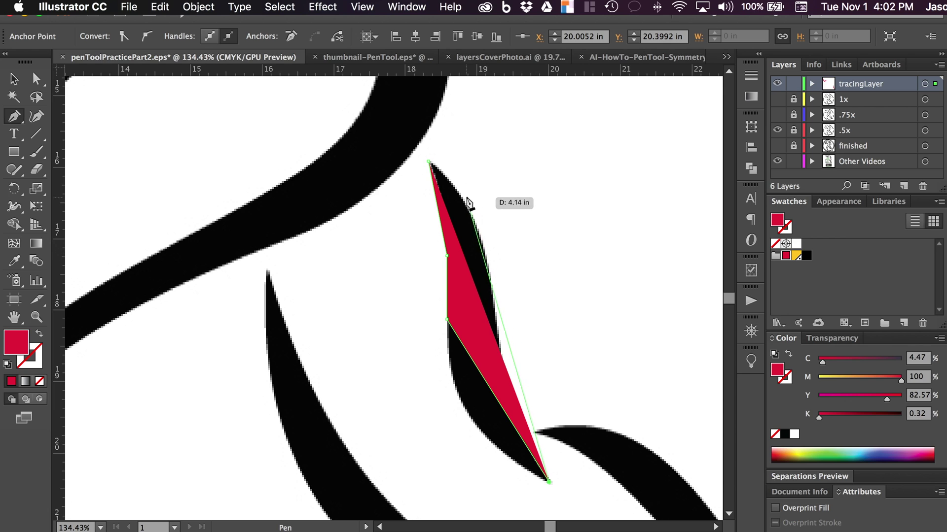
pyautogui.click(488, 267)
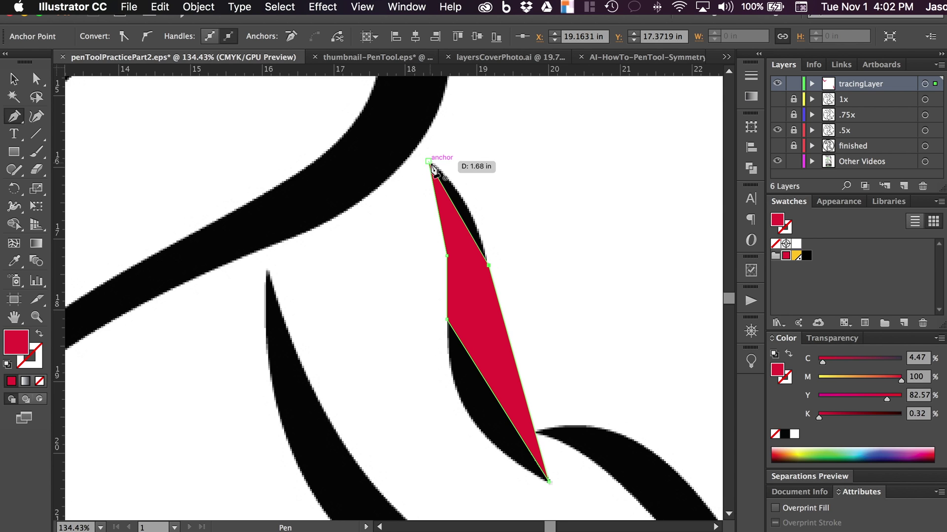
pyautogui.click(428, 163)
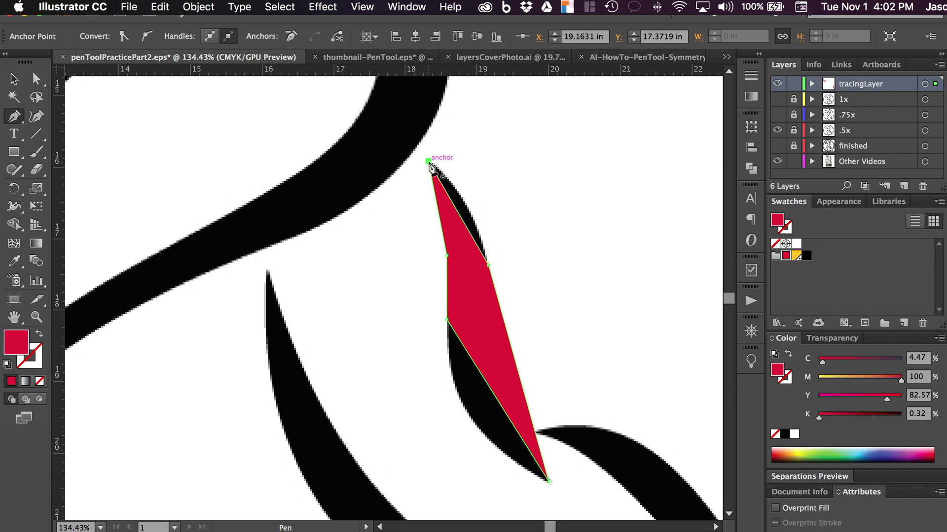
# Remove the leg path's fill and convert the three anchors along its left and right edges to smooth
pyautogui.press('a')
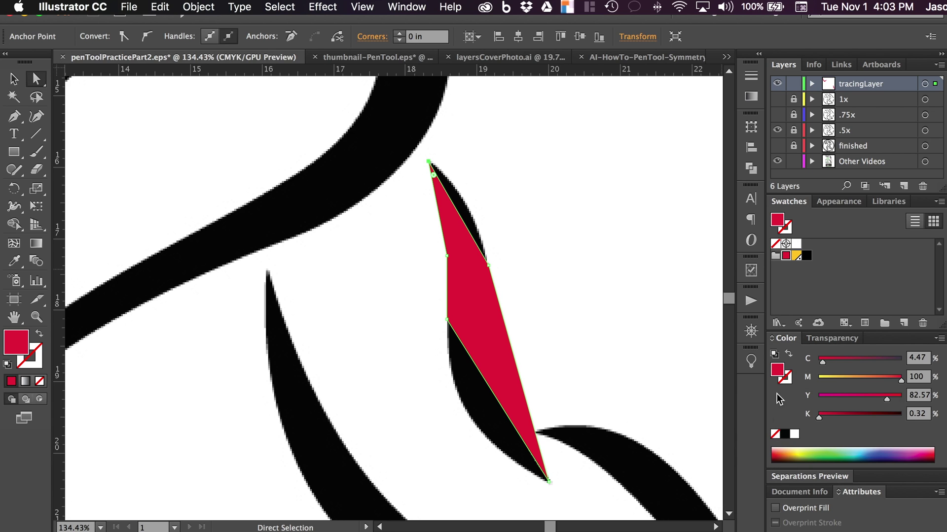
pyautogui.click(775, 436)
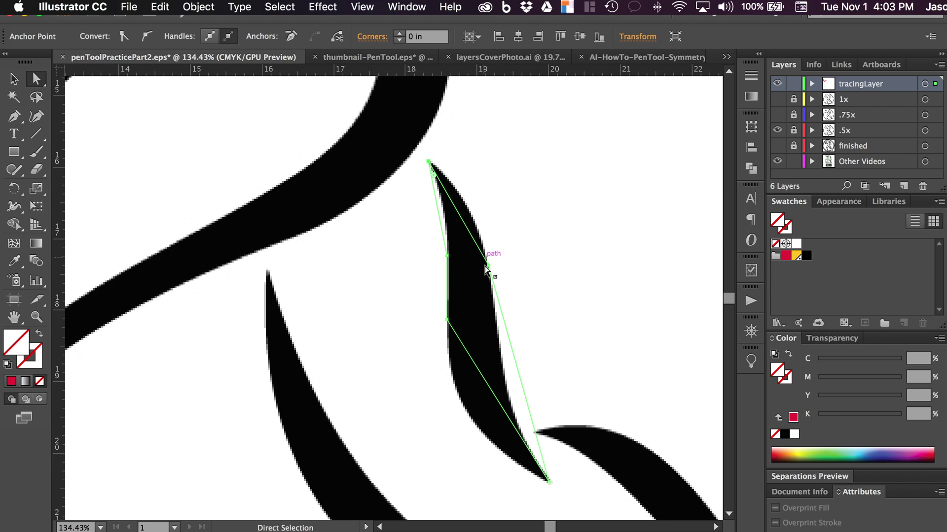
pyautogui.moveTo(422, 242); pyautogui.dragTo(497, 308)
pyautogui.moveTo(523, 347); pyautogui.dragTo(524, 346)
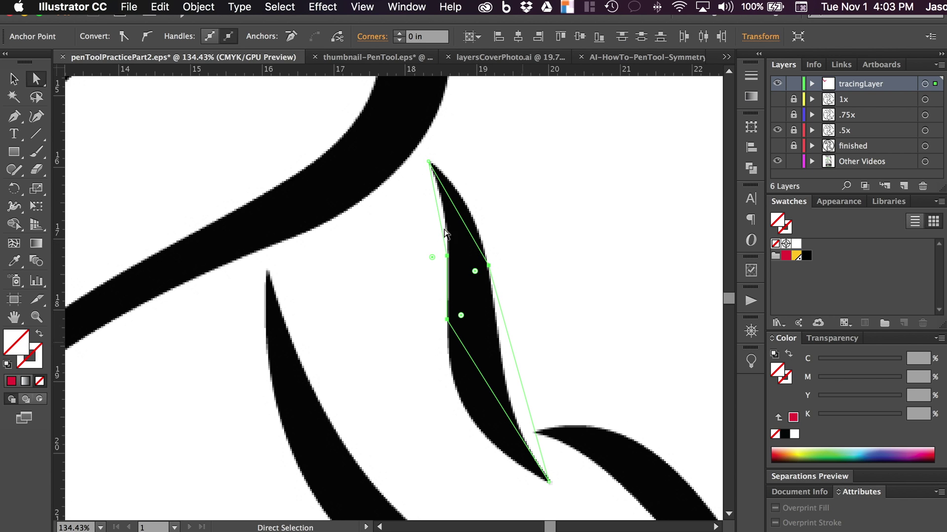
pyautogui.click(149, 41)
pyautogui.click(493, 271)
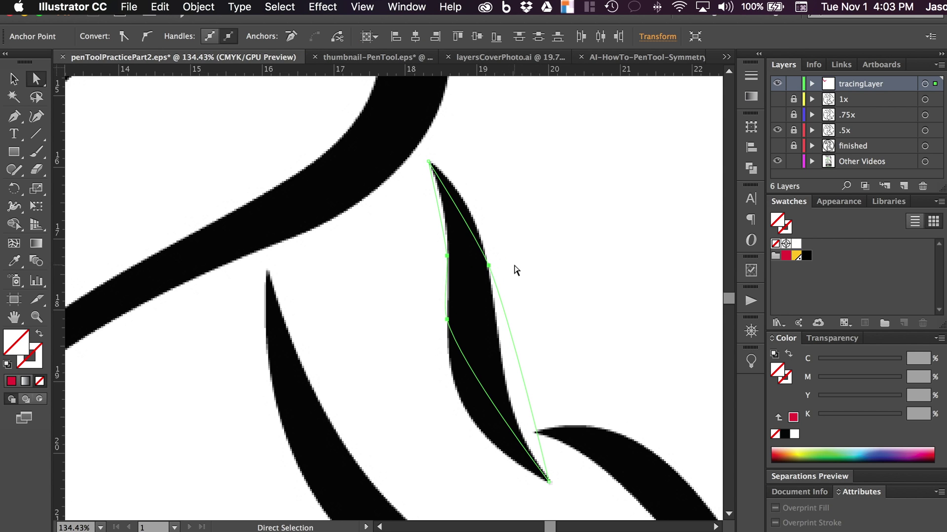
# Lengthen and steepen the right-edge anchor's upper handle to match the stroke's upper curve, and convert the lower tip's anchor to smooth
pyautogui.click(488, 265)
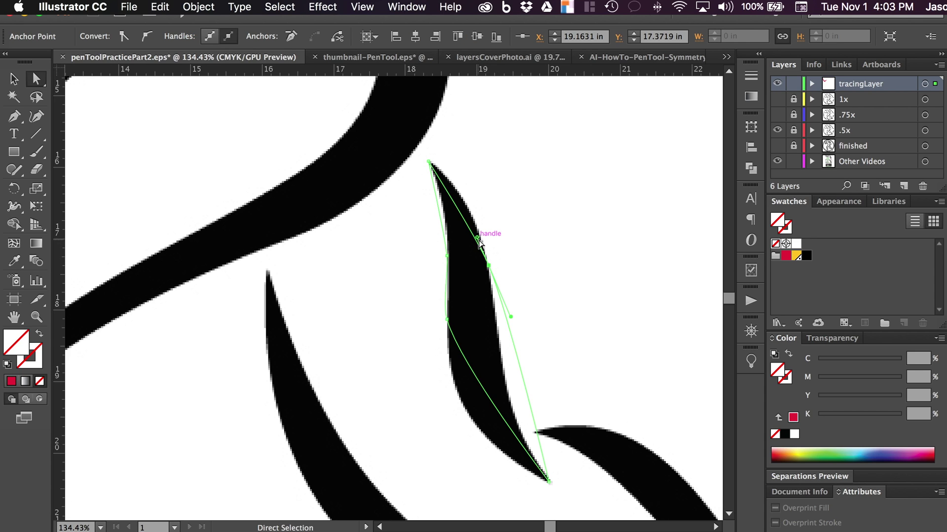
pyautogui.moveTo(477, 238); pyautogui.dragTo(476, 194)
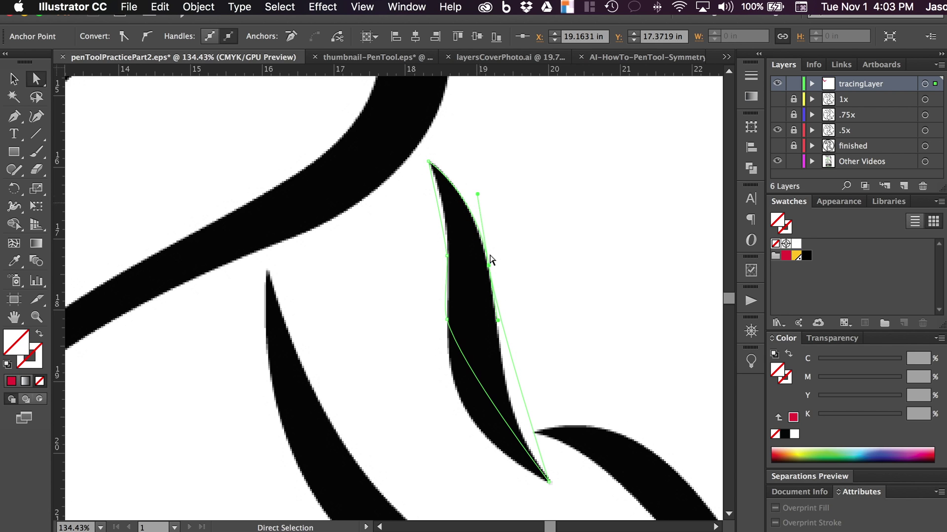
pyautogui.click(549, 483)
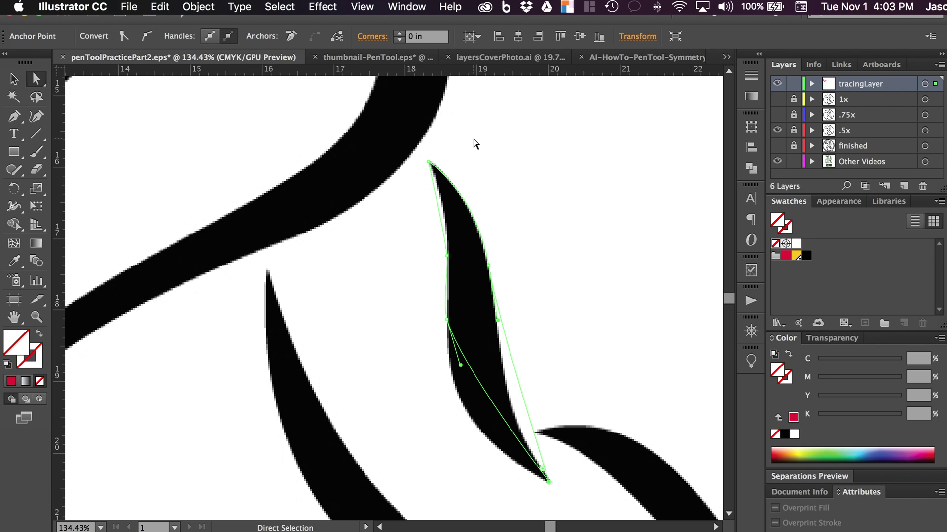
pyautogui.click(147, 37)
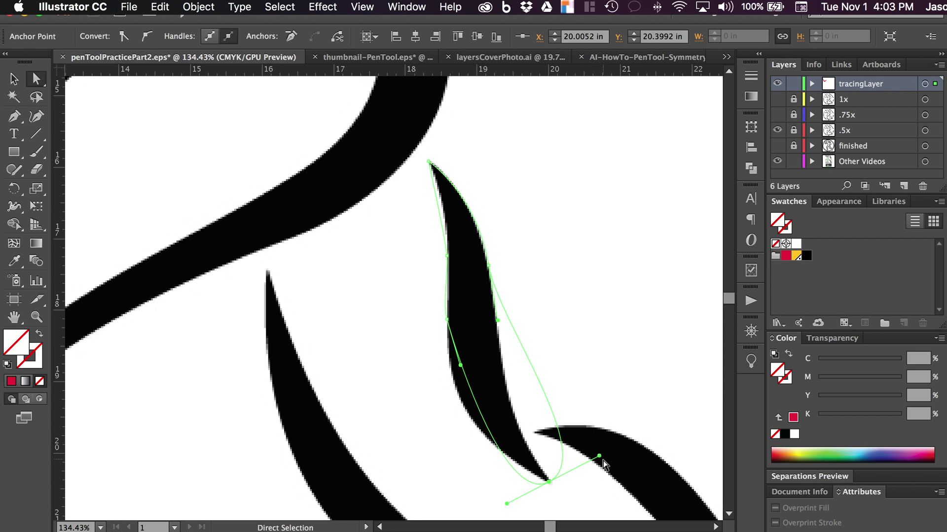
pyautogui.press('alt')
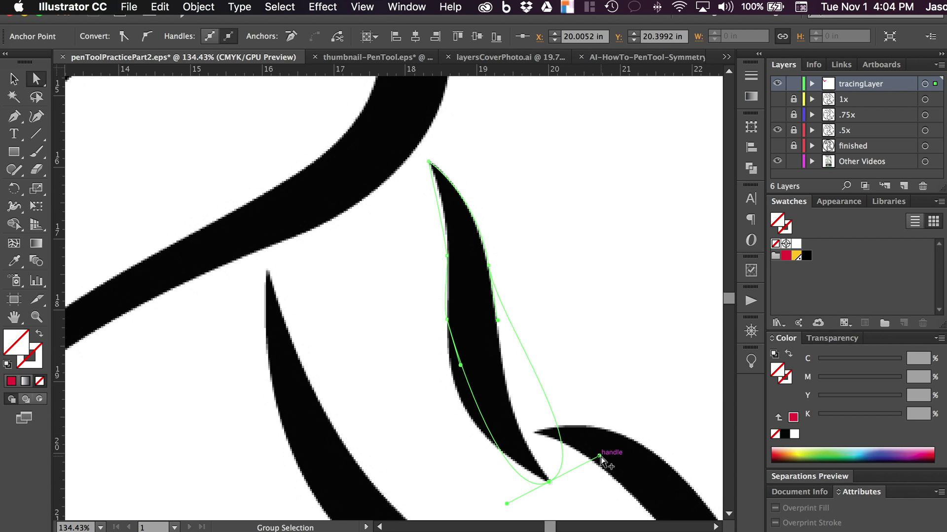
pyautogui.moveTo(599, 456); pyautogui.dragTo(500, 408)
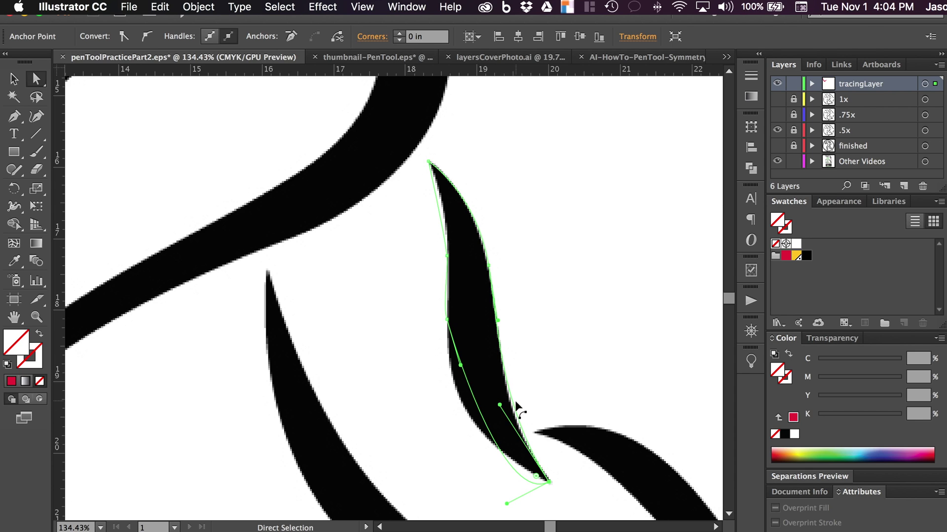
pyautogui.moveTo(514, 402); pyautogui.dragTo(552, 374)
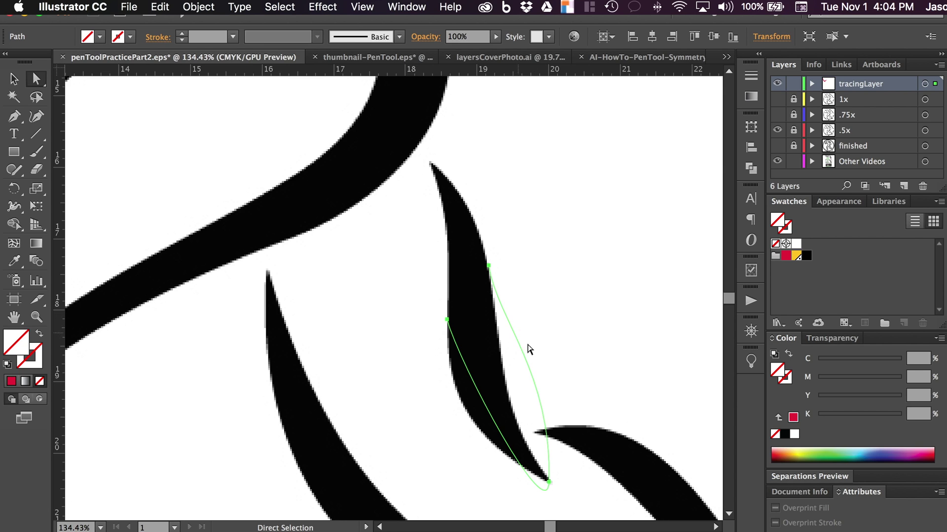
pyautogui.keyDown('super'); pyautogui.click(508, 446); pyautogui.keyUp('super')
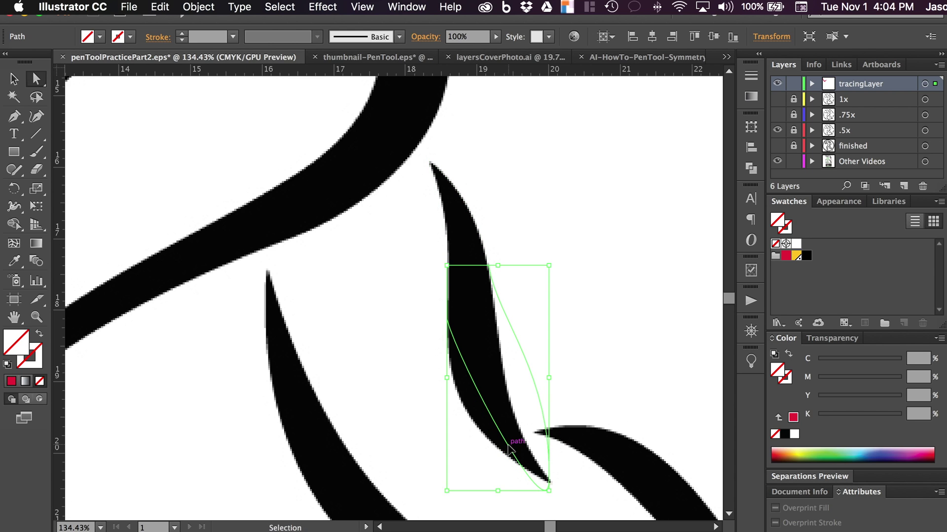
pyautogui.click(550, 482)
# Move the lower tip's two handles independently so the adjoining curves follow the stroke's lower right and lower left edges
pyautogui.press('alt')
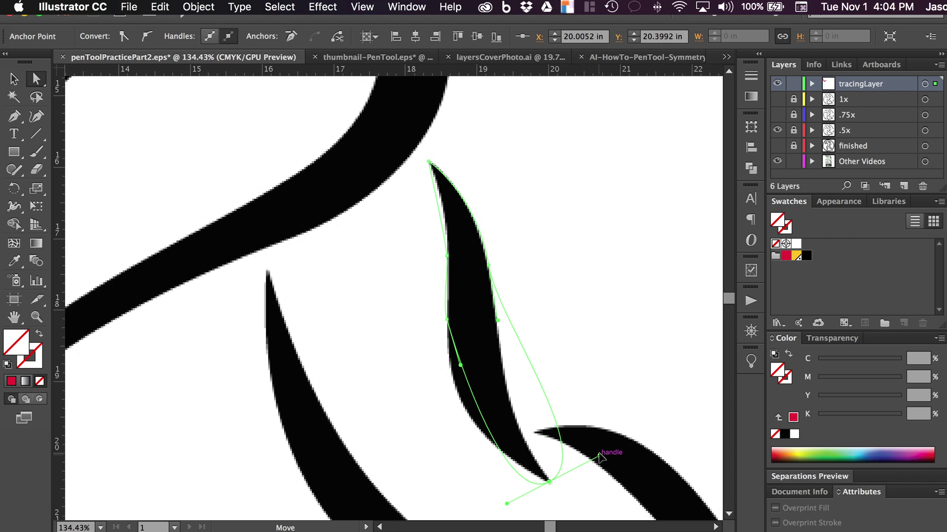
pyautogui.moveTo(599, 456); pyautogui.dragTo(499, 409)
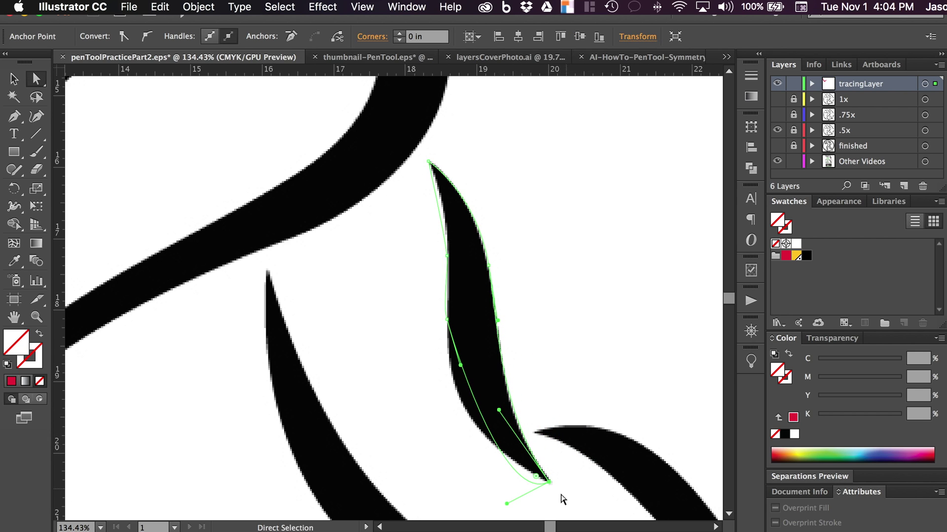
pyautogui.click(549, 482)
pyautogui.moveTo(507, 504); pyautogui.dragTo(448, 439)
# Make the lower left-edge anchor's handle vertical and longer, and adjust the lower tip's left handle to fit the stroke's lower left curve
pyautogui.click(461, 366)
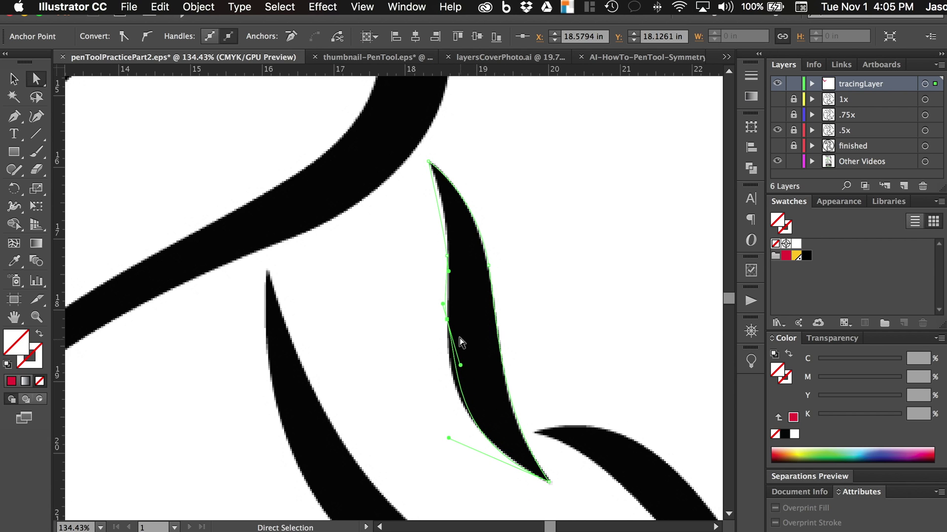
pyautogui.click(448, 320)
pyautogui.moveTo(462, 367)
pyautogui.mouseDown()
pyautogui.moveTo(448, 372)
pyautogui.moveTo(457, 359)
pyautogui.moveTo(453, 382)
pyautogui.mouseUp()
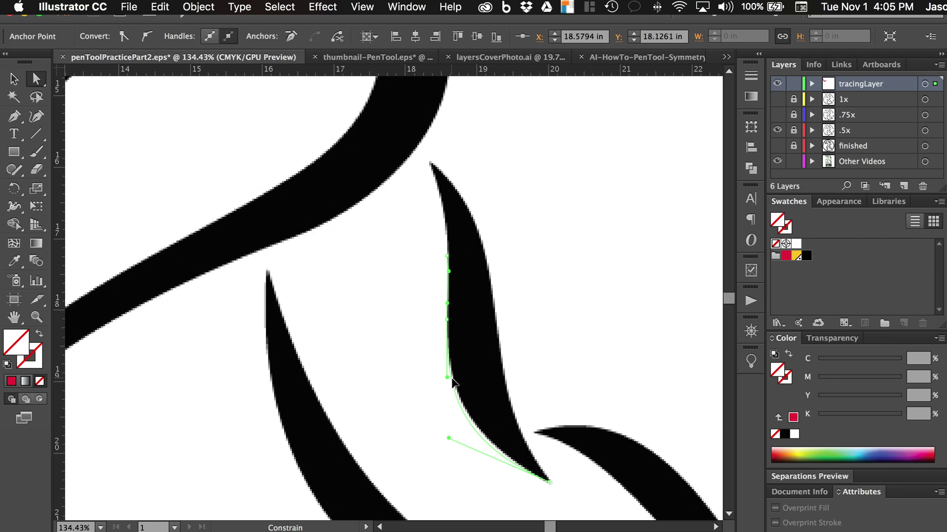
pyautogui.moveTo(453, 382); pyautogui.dragTo(453, 380)
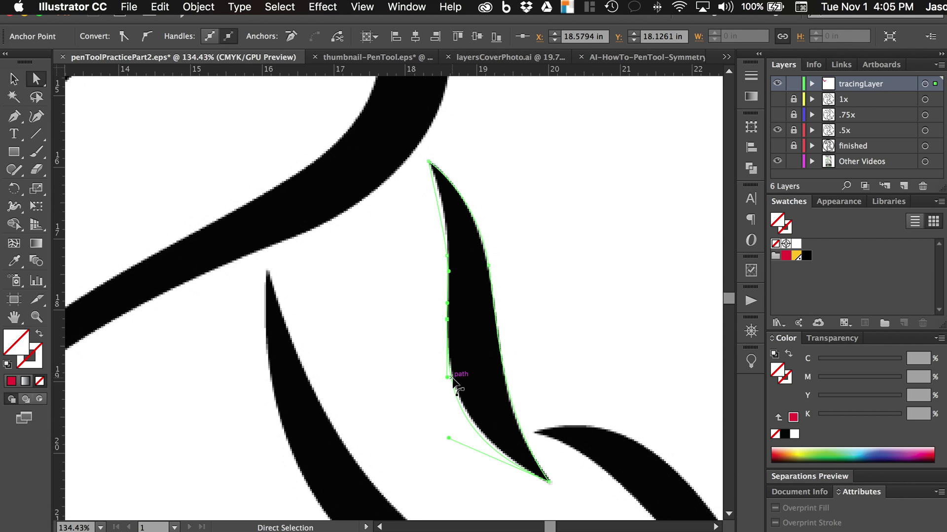
pyautogui.moveTo(449, 440); pyautogui.dragTo(451, 431)
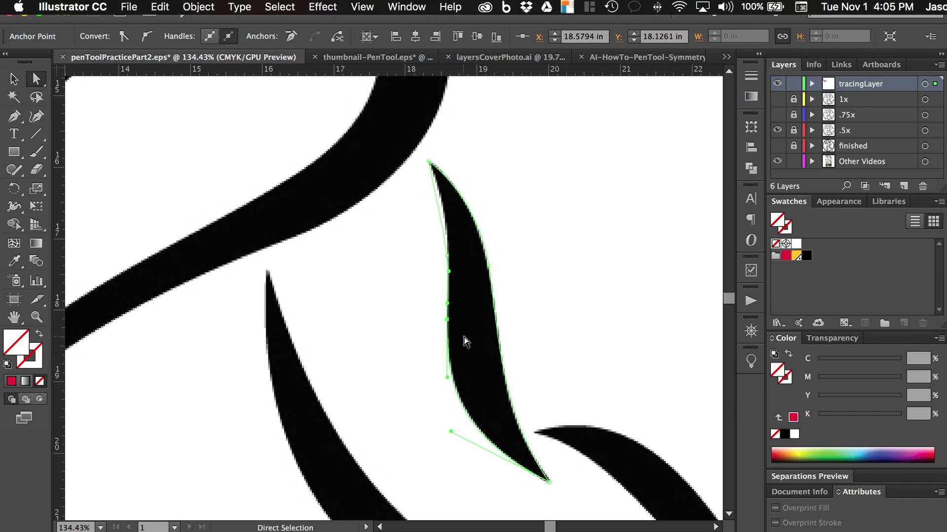
# Make the upper left-edge anchor's upper handle vertical and longer, and nudge the anchor horizontally to fit the leg stroke's edge
pyautogui.click(446, 256)
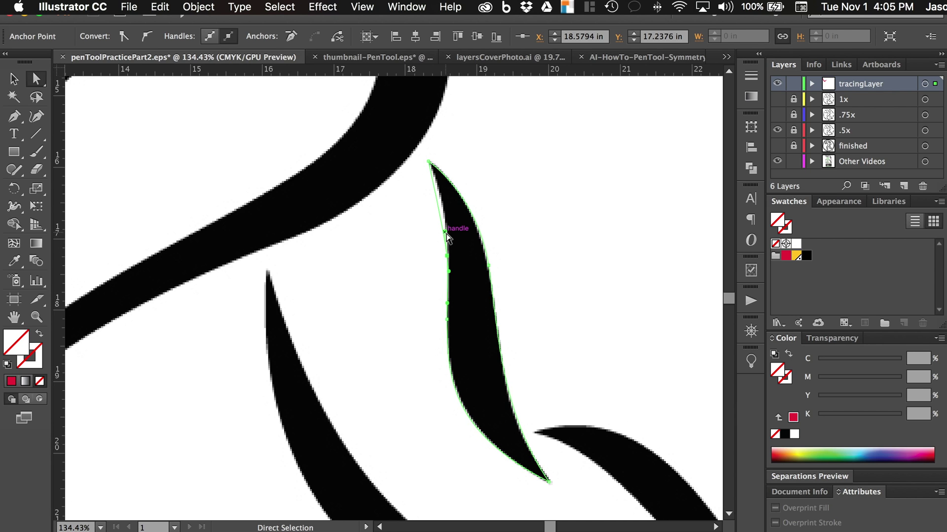
pyautogui.moveTo(445, 233); pyautogui.dragTo(460, 206)
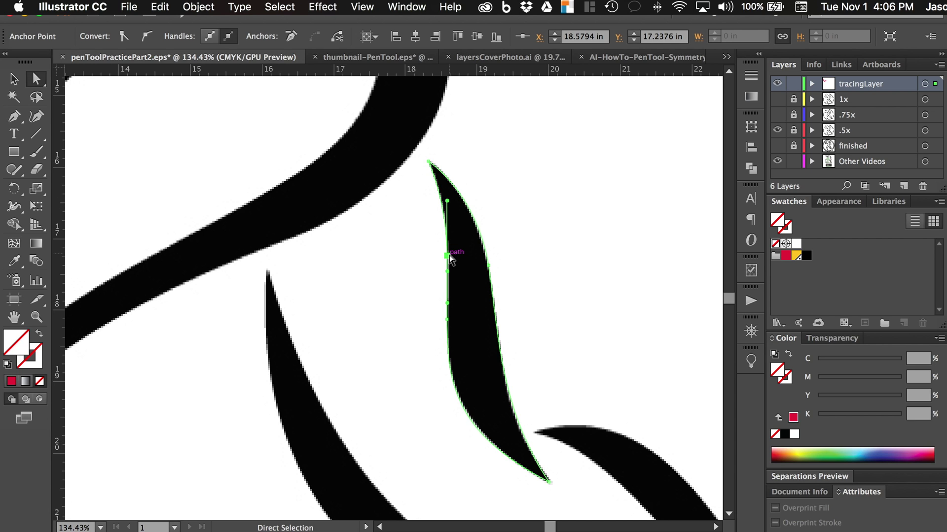
pyautogui.click(445, 257)
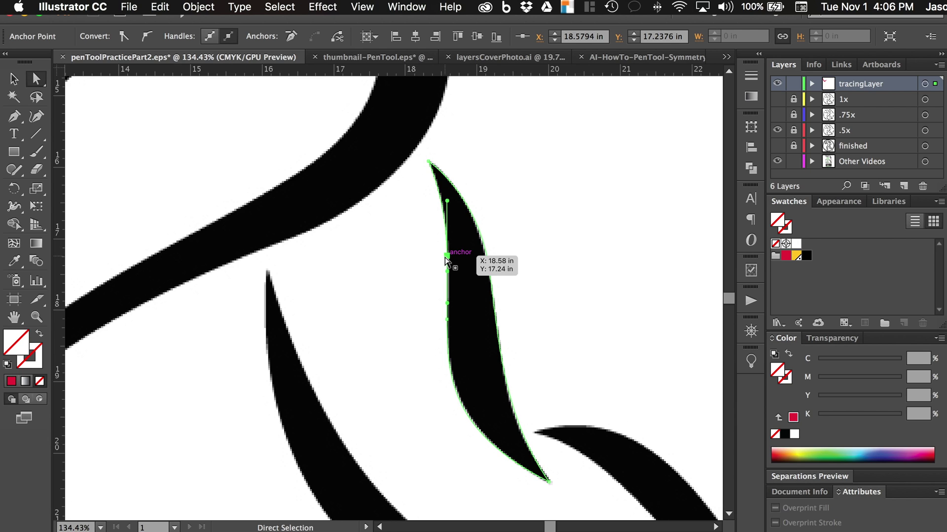
pyautogui.moveTo(445, 257); pyautogui.dragTo(445, 257)
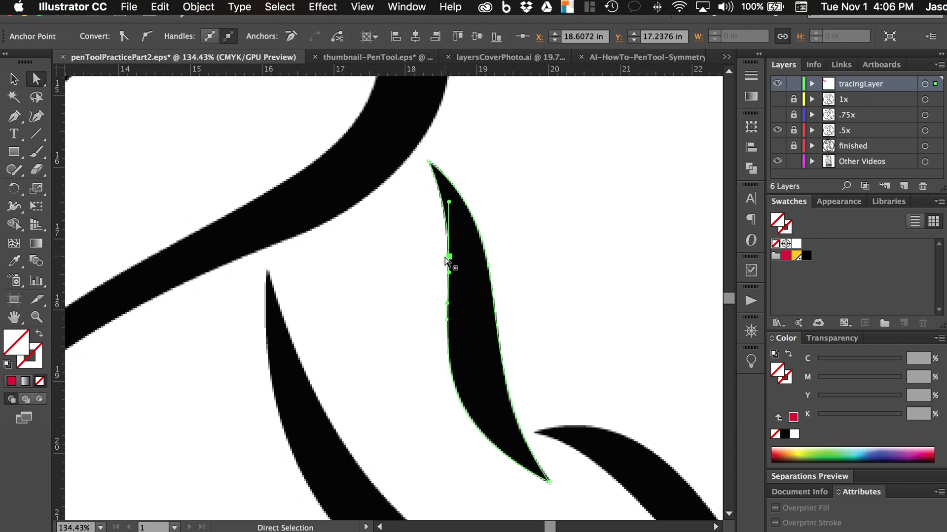
pyautogui.press('Left')
# Check the leg path's right-edge anchor, fill the traced leg shape with the red swatch, and deselect it
pyautogui.click(489, 266)
pyautogui.scroll(-1, 491, 269)
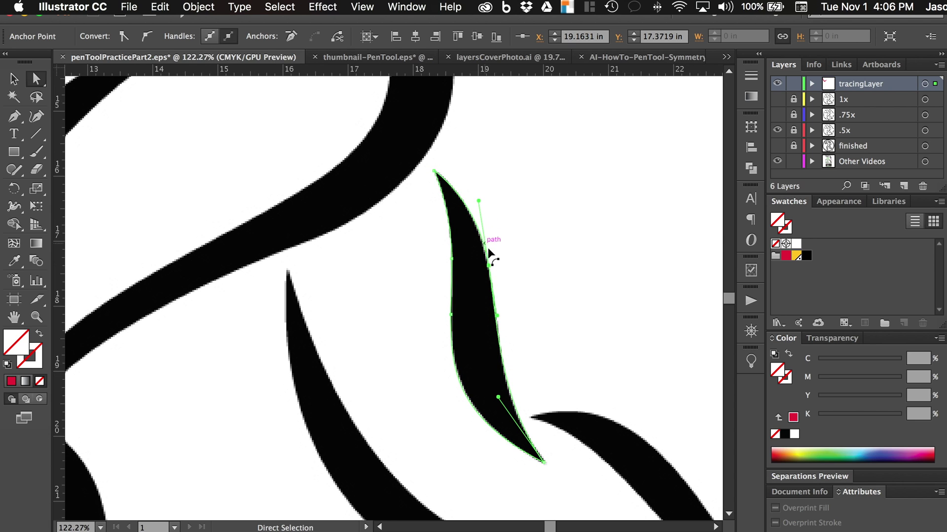
pyautogui.click(542, 462)
pyautogui.click(785, 257)
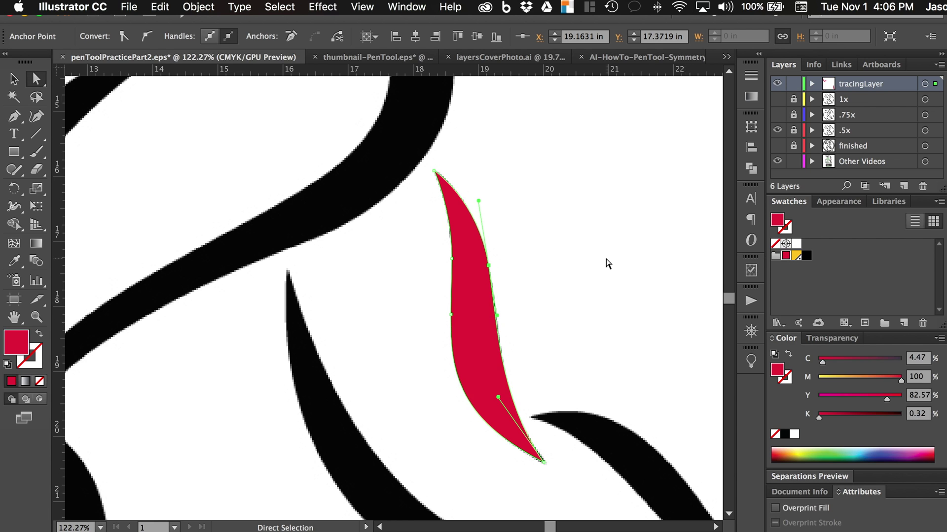
pyautogui.click(606, 262)
# Examine the long black back-and-thigh stroke at its upper tip, its hip curve and its lower tip for anchor placement
pyautogui.scroll(-3, 608, 263)
pyautogui.scroll(-5, 608, 264)
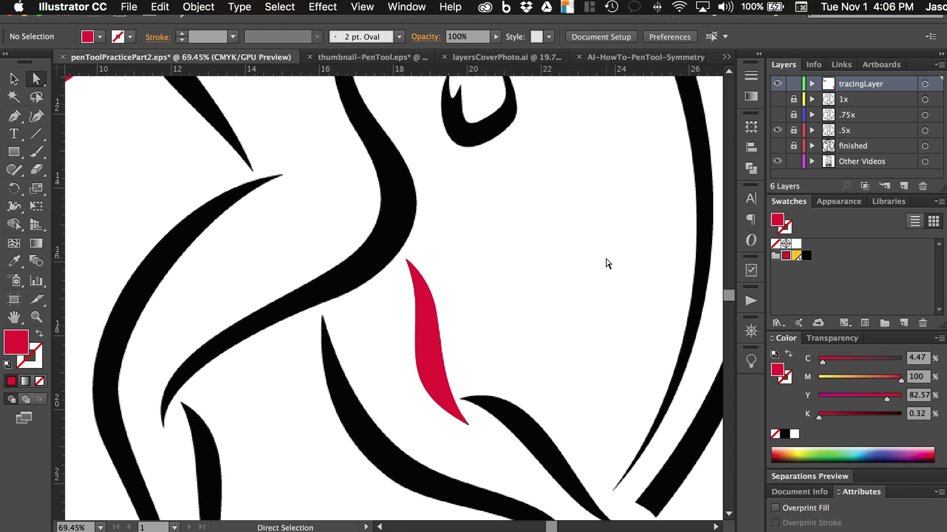
pyautogui.scroll(-5, 607, 264)
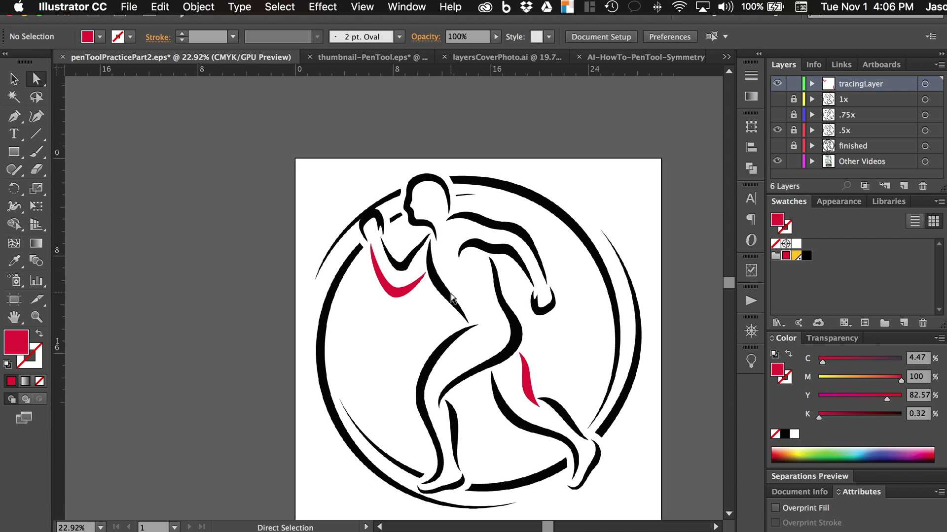
pyautogui.scroll(5, 451, 296)
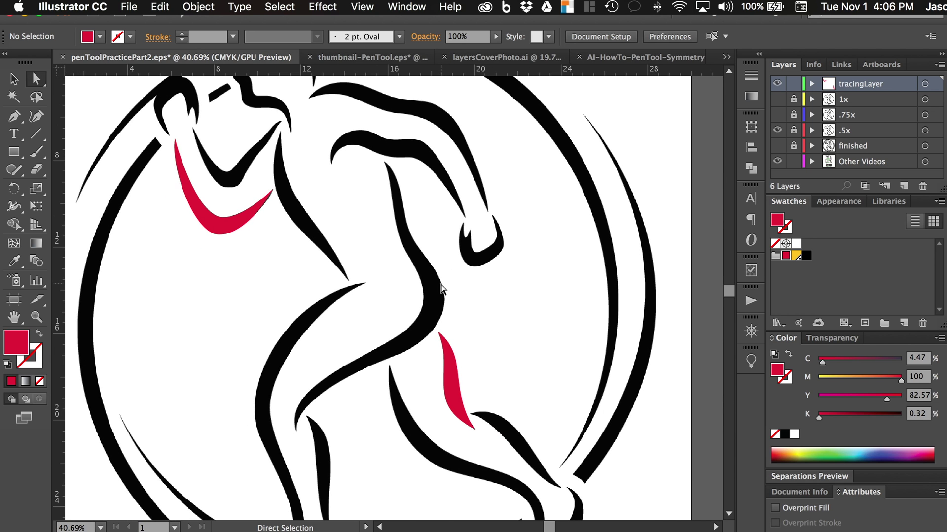
pyautogui.scroll(2, 441, 289)
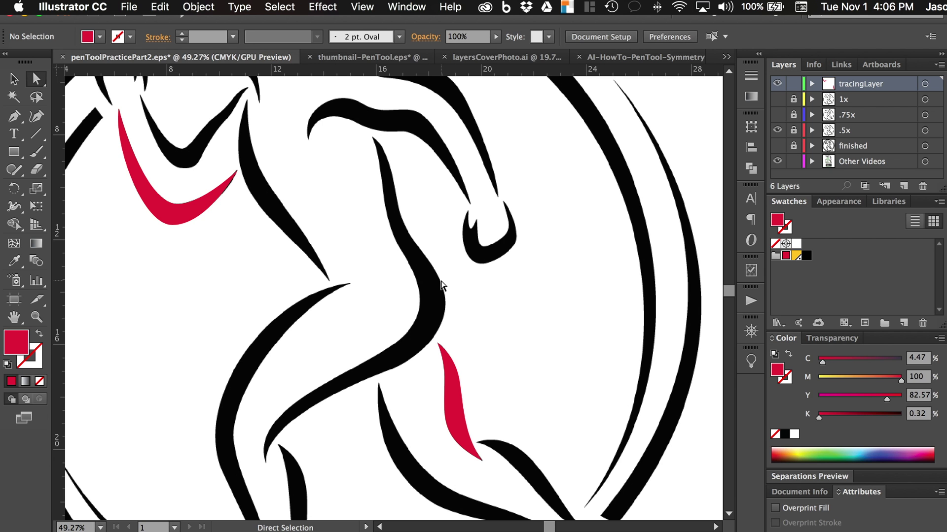
pyautogui.scroll(1, 441, 285)
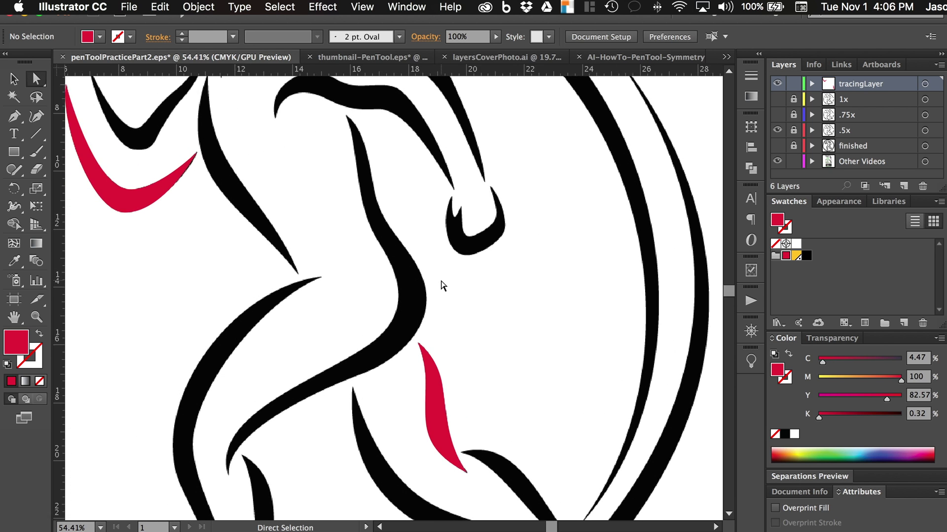
pyautogui.scroll(4, 444, 280)
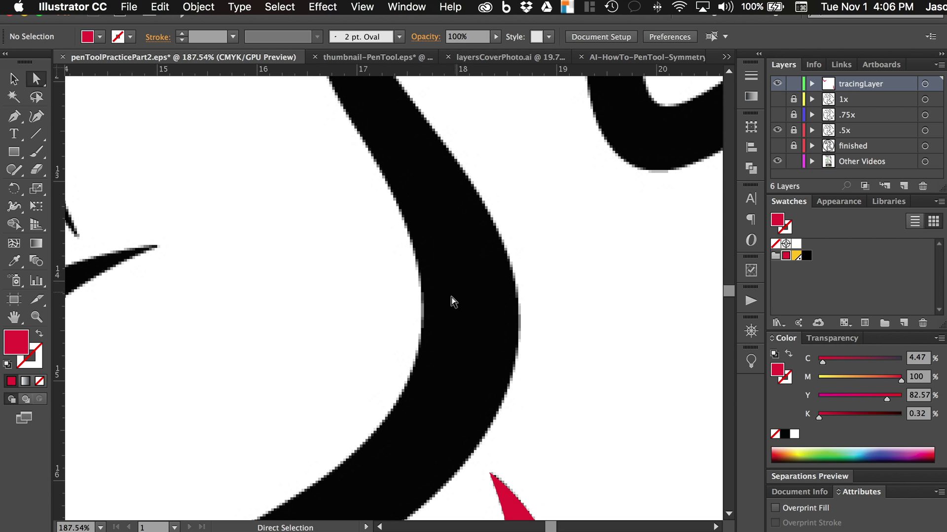
pyautogui.scroll(2, 448, 298)
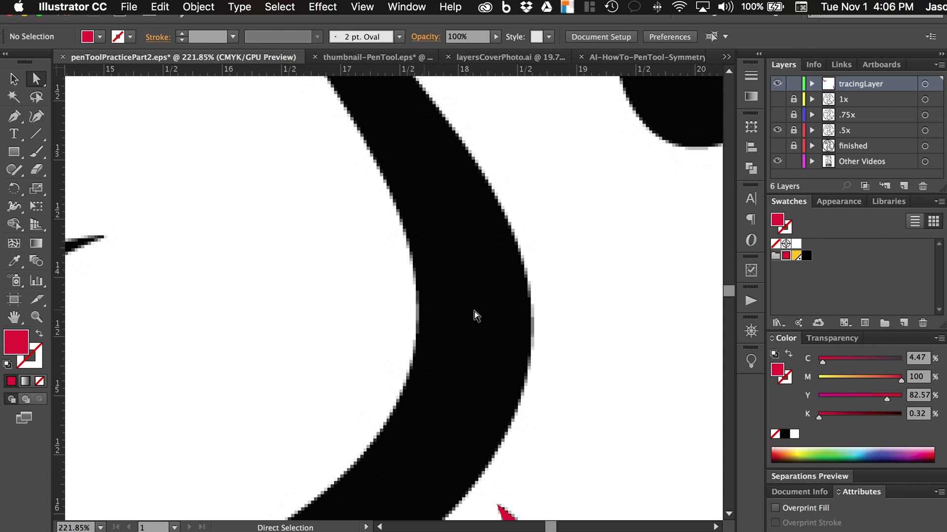
pyautogui.scroll(-6, 536, 329)
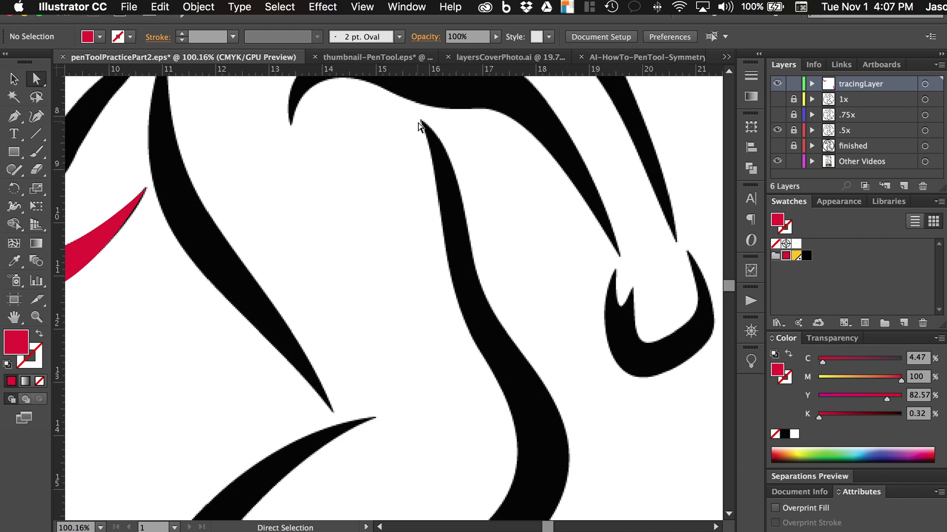
pyautogui.scroll(-10, 419, 126)
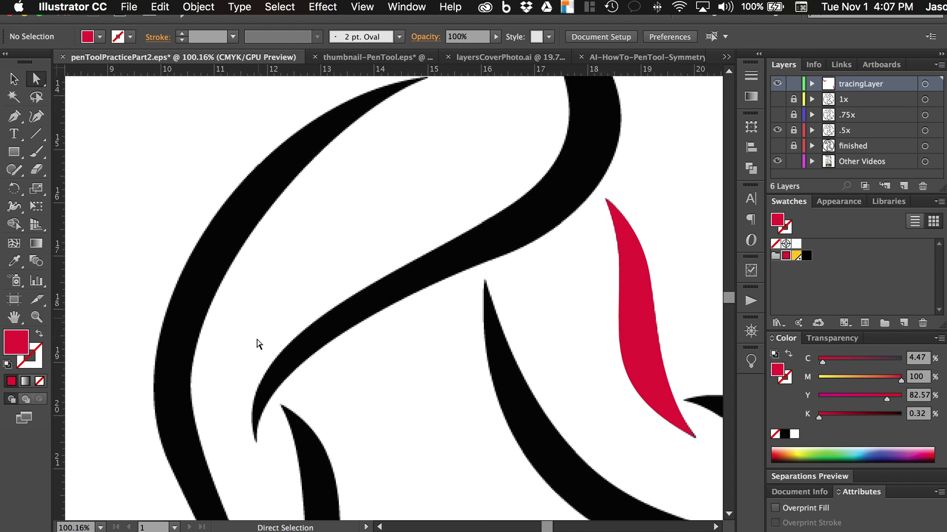
pyautogui.scroll(5, 260, 346)
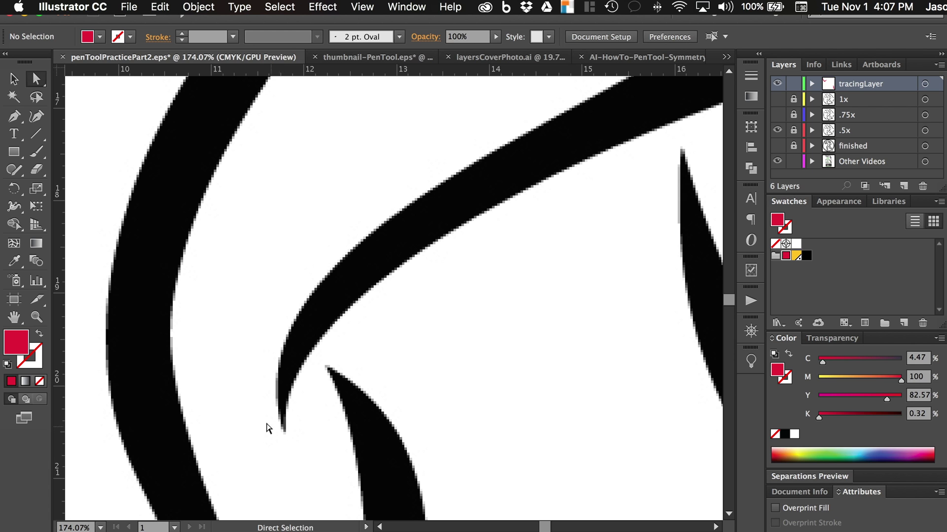
# Examine the lower-leg strokes and the large circle's left arc for their tips and outermost curve points
pyautogui.scroll(-5, 350, 214)
pyautogui.scroll(-3, 345, 216)
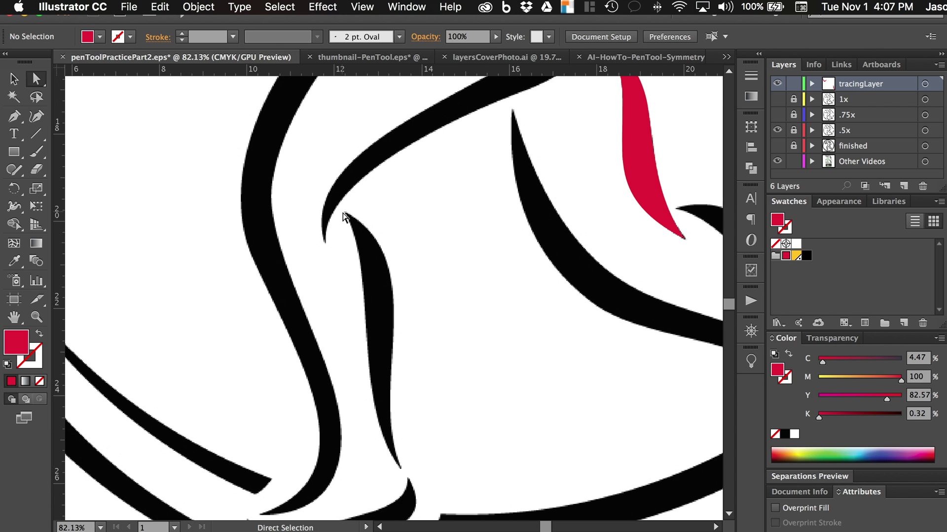
pyautogui.scroll(-2, 343, 217)
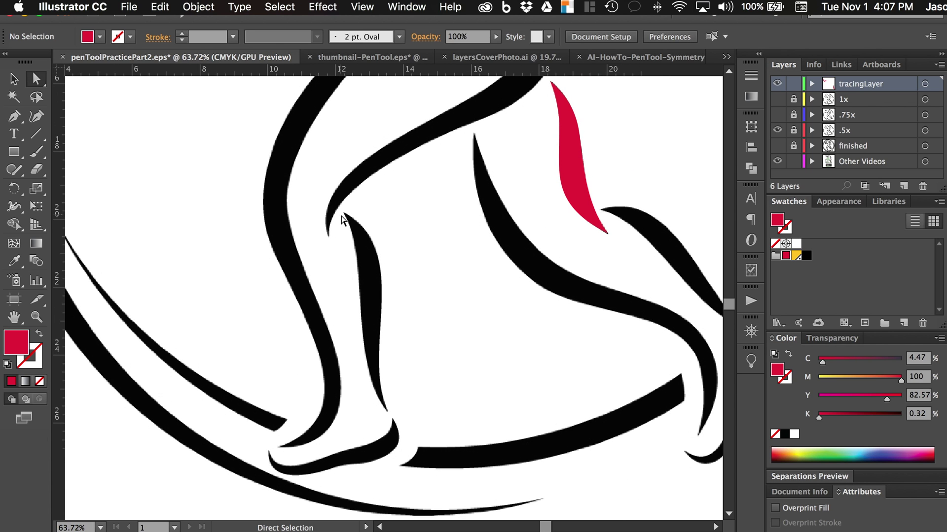
pyautogui.scroll(-4, 342, 217)
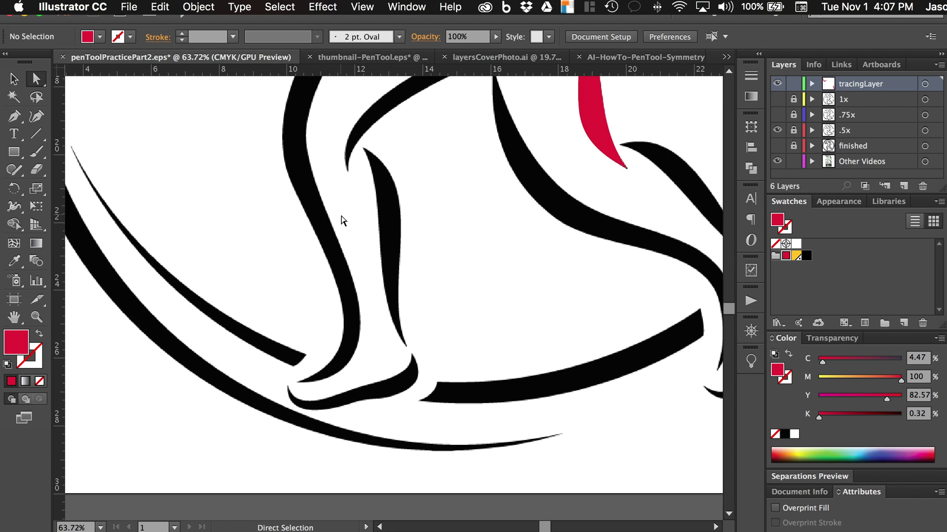
pyautogui.scroll(-2, 336, 224)
pyautogui.scroll(10, 334, 229)
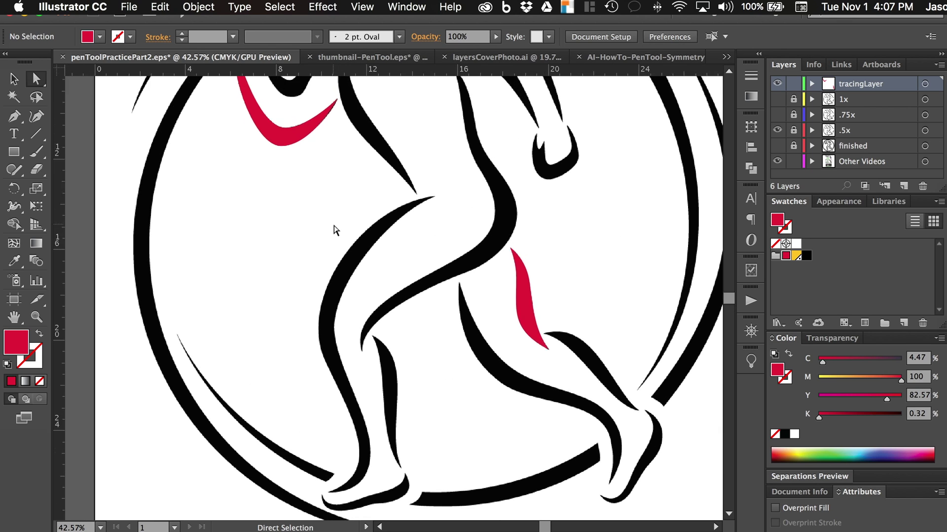
pyautogui.hscroll(-3, 334, 229)
pyautogui.scroll(3, 335, 229)
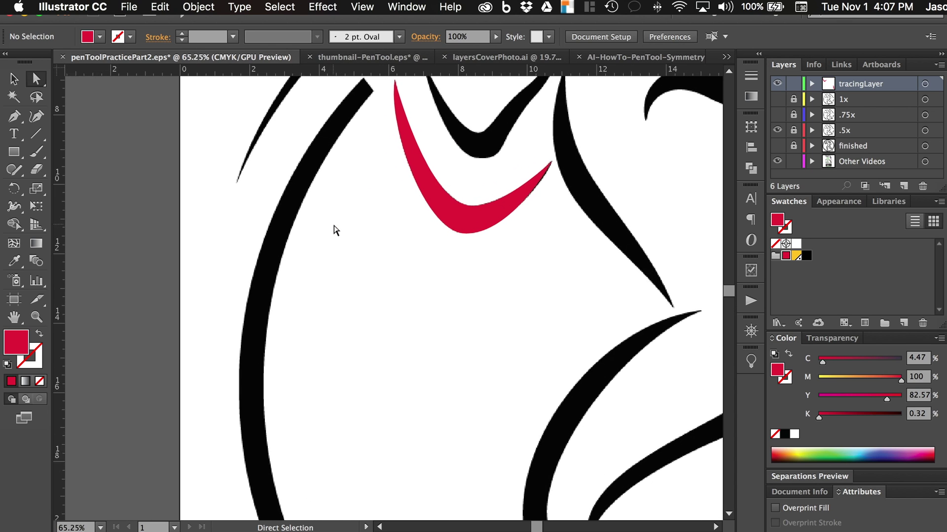
pyautogui.scroll(-2, 342, 225)
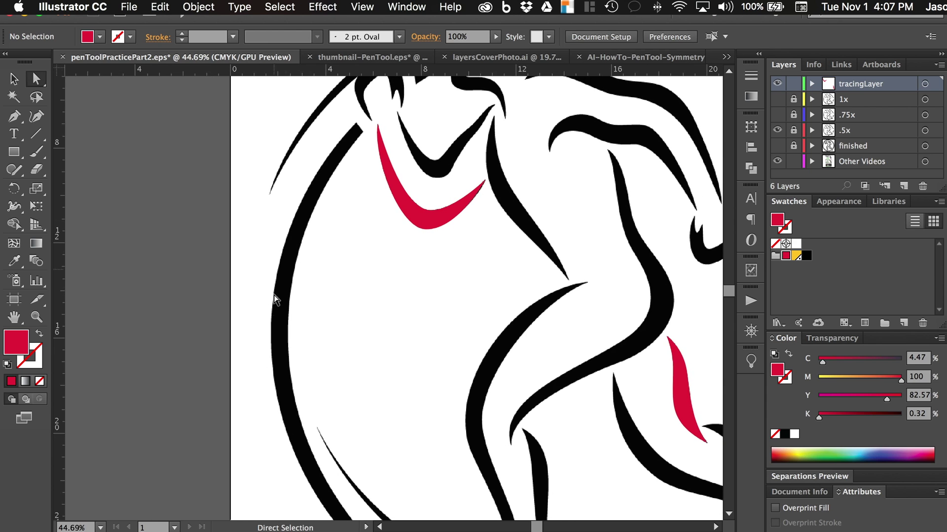
pyautogui.scroll(-1, 317, 296)
pyautogui.scroll(-3, 306, 254)
pyautogui.scroll(-2, 306, 254)
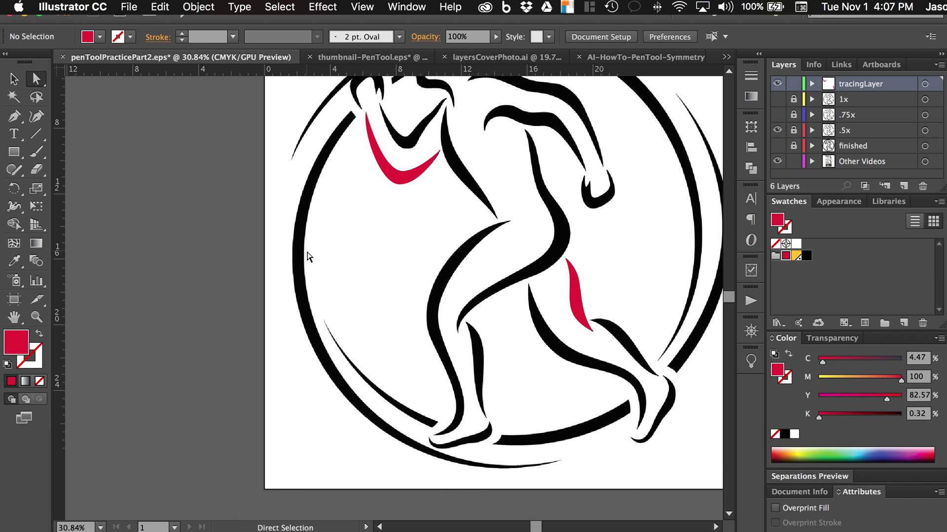
# Start tracing the circle's left arc with Pen anchors at both corners of its blunt upper end, its leftmost inner edge and its lower tail tip
pyautogui.press('p')
pyautogui.scroll(2, 360, 123)
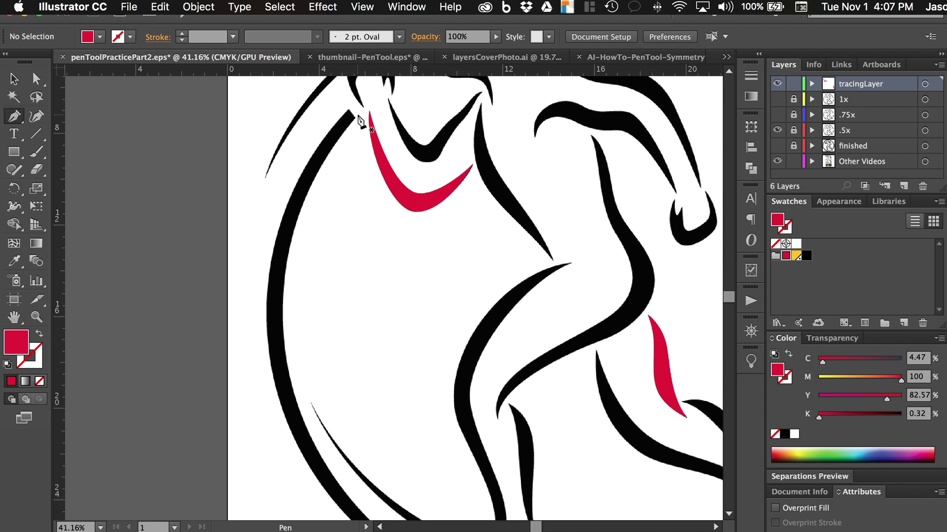
pyautogui.scroll(2, 359, 122)
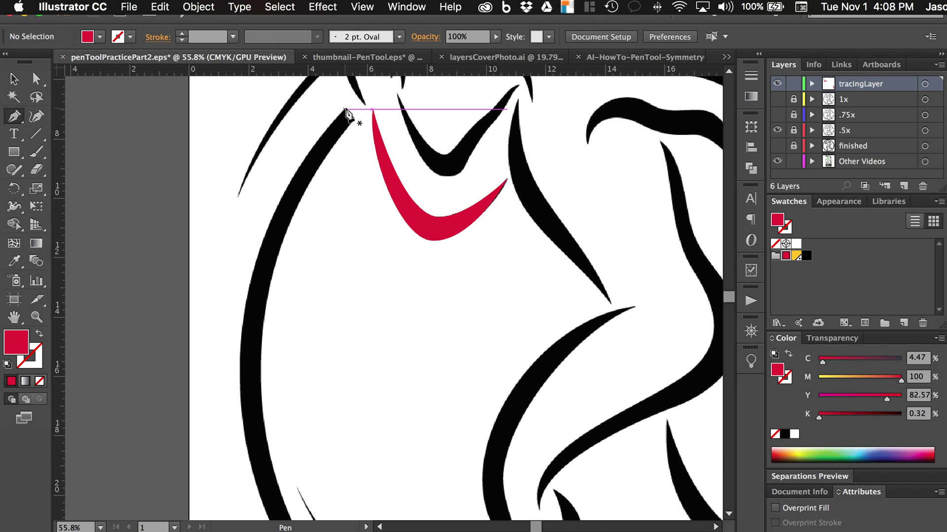
pyautogui.click(354, 118)
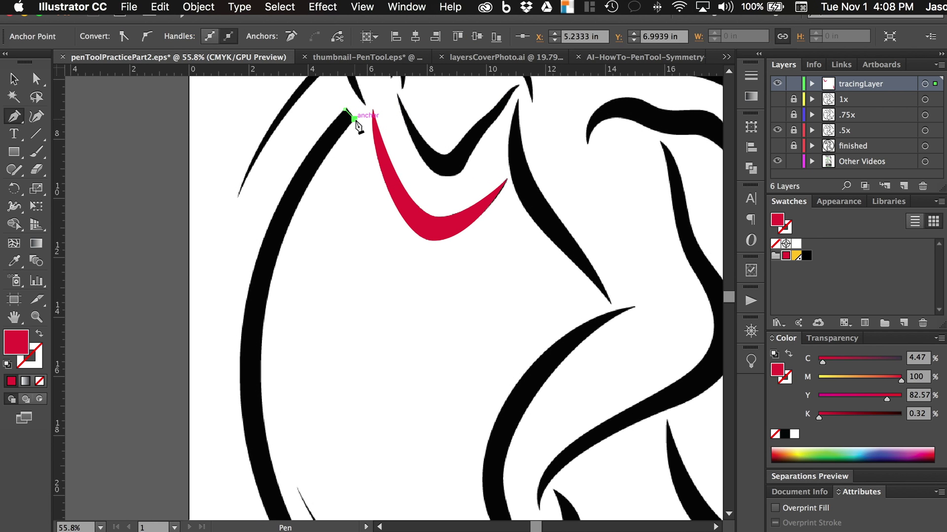
pyautogui.scroll(-4, 291, 289)
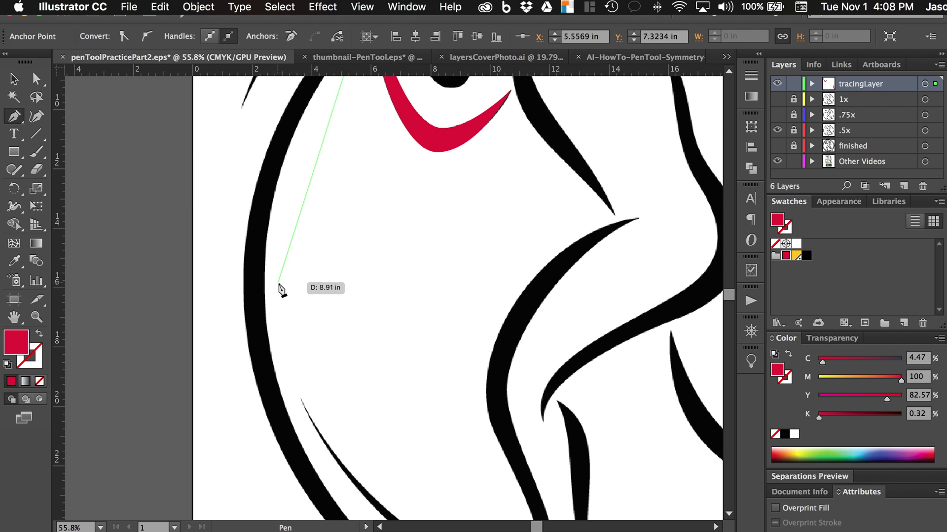
pyautogui.click(266, 284)
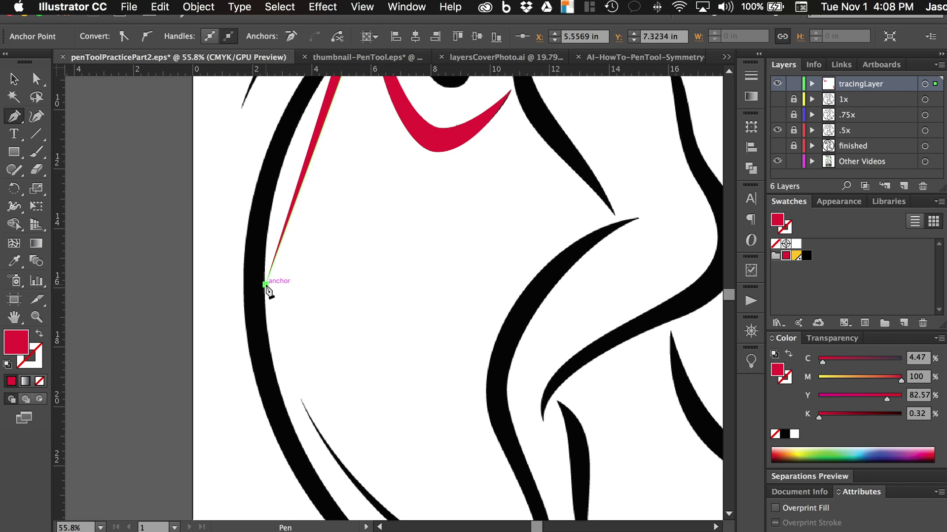
pyautogui.scroll(-10, 266, 291)
pyautogui.hscroll(3, 257, 286)
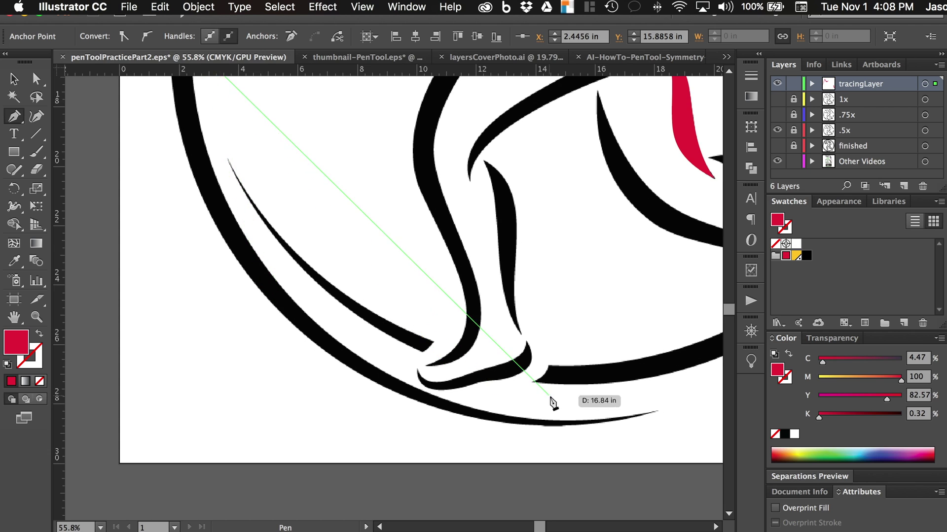
pyautogui.click(659, 409)
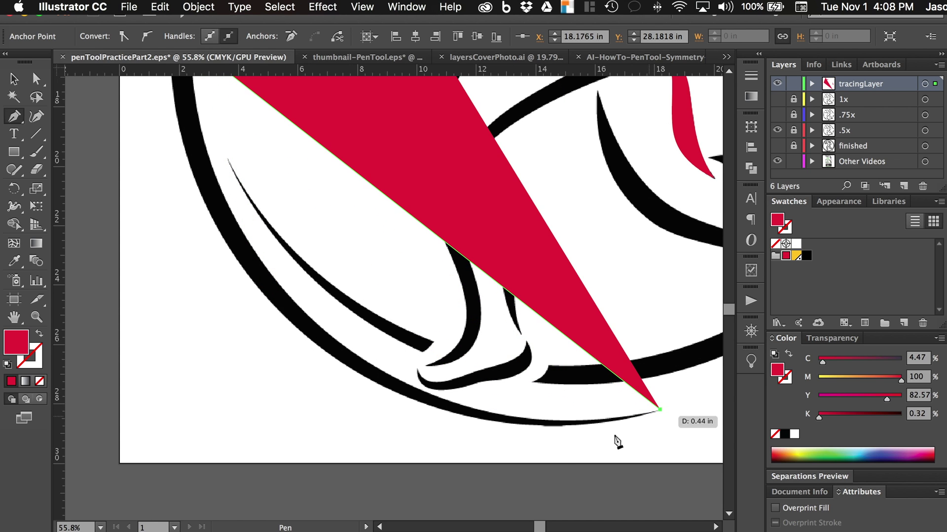
# Place an anchor on the arc's leftmost outer edge and close the path at its starting corner
pyautogui.scroll(3, 380, 393)
pyautogui.hscroll(-1, 380, 392)
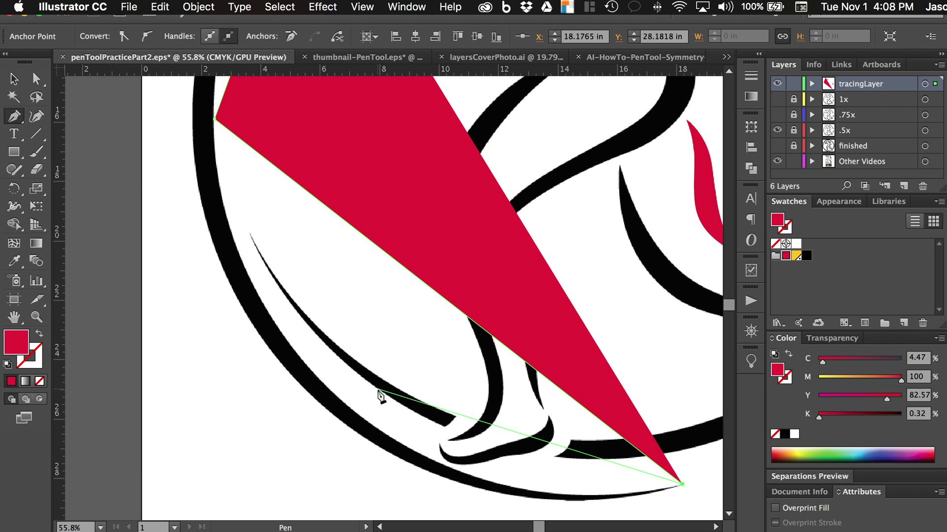
pyautogui.scroll(1, 380, 394)
pyautogui.hscroll(-1, 380, 394)
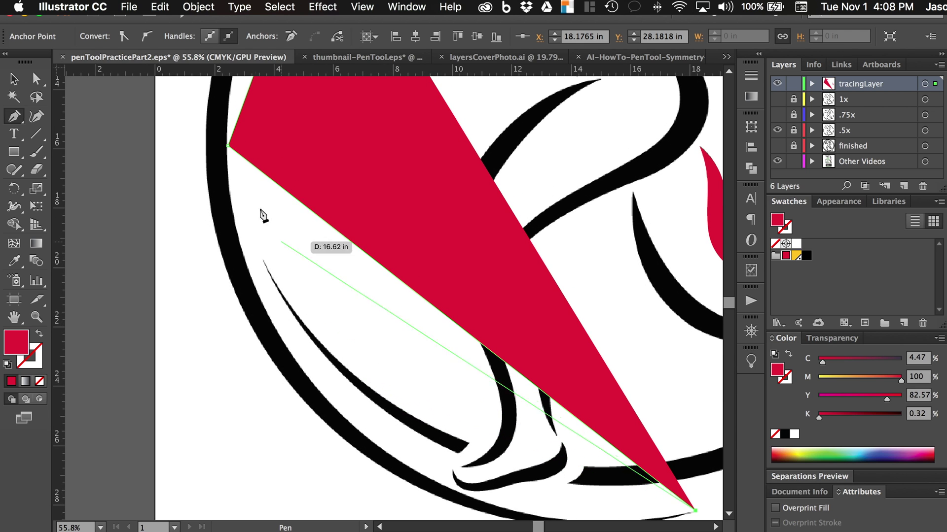
pyautogui.scroll(2, 213, 151)
pyautogui.hscroll(-2, 213, 151)
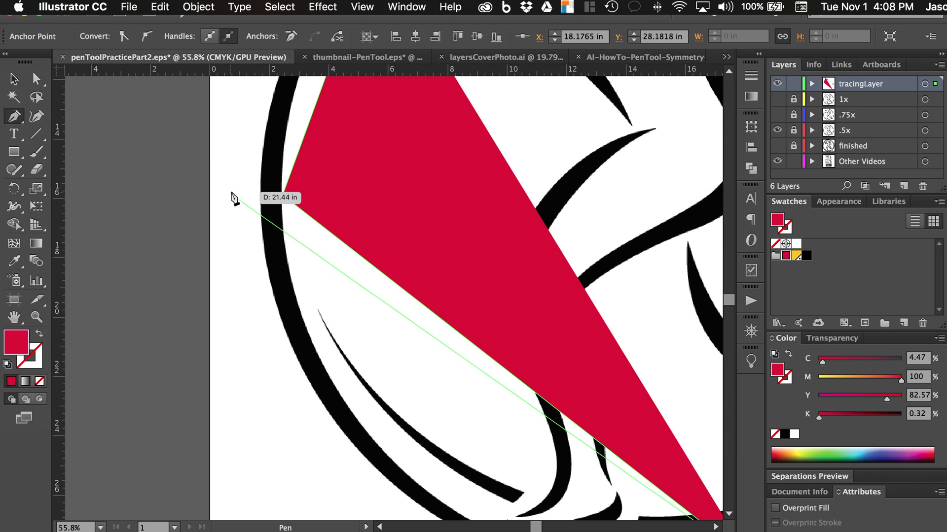
pyautogui.click(261, 200)
pyautogui.scroll(10, 261, 201)
pyautogui.hscroll(1, 261, 201)
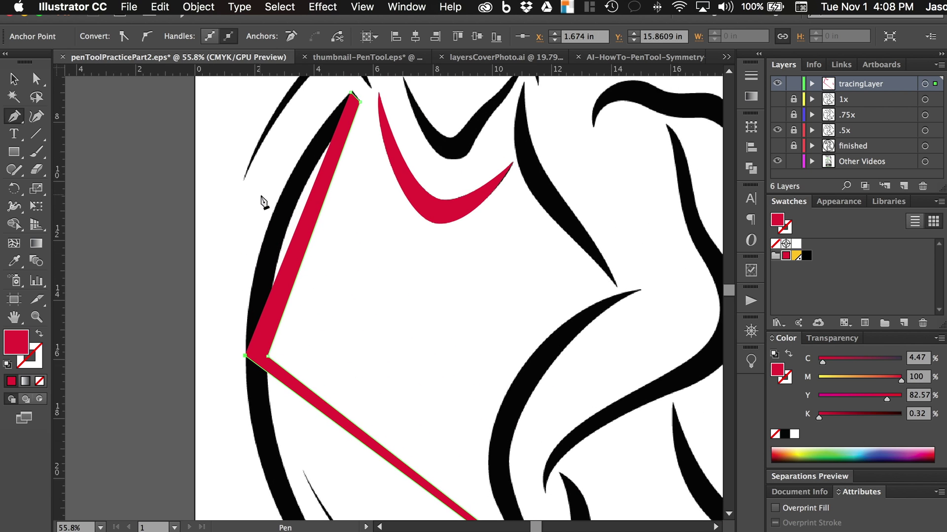
pyautogui.click(350, 225)
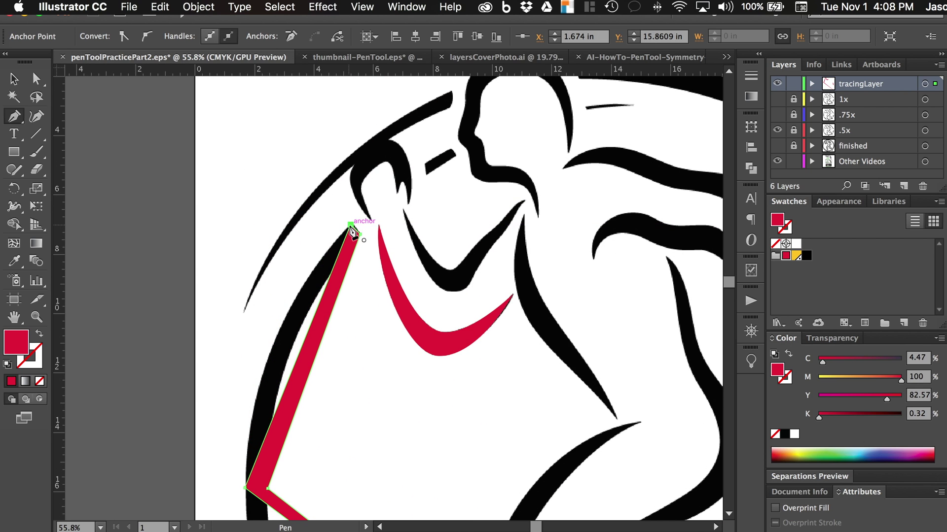
# Convert the left arc's inner and outer leftmost anchors to smooth points and remove the path's fill
pyautogui.press('a')
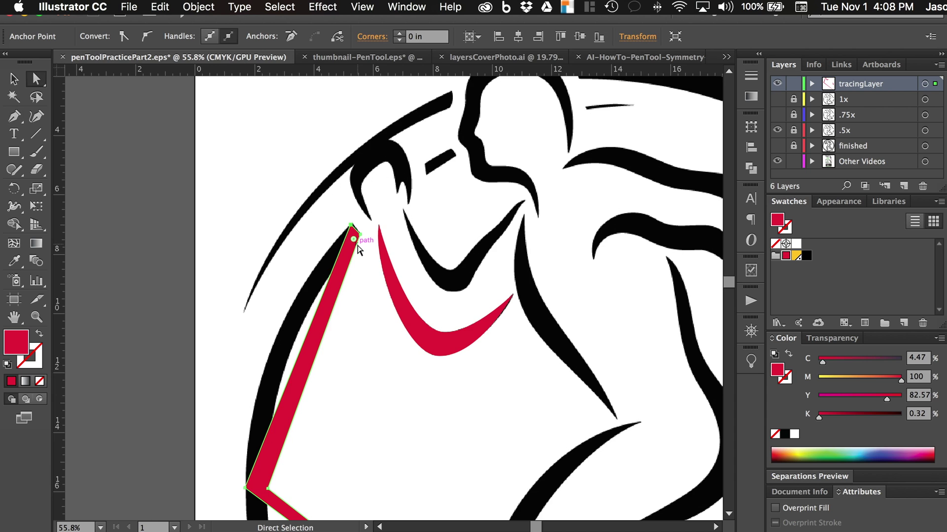
pyautogui.scroll(-7, 357, 247)
pyautogui.scroll(1, 315, 113)
pyautogui.scroll(5, 365, 210)
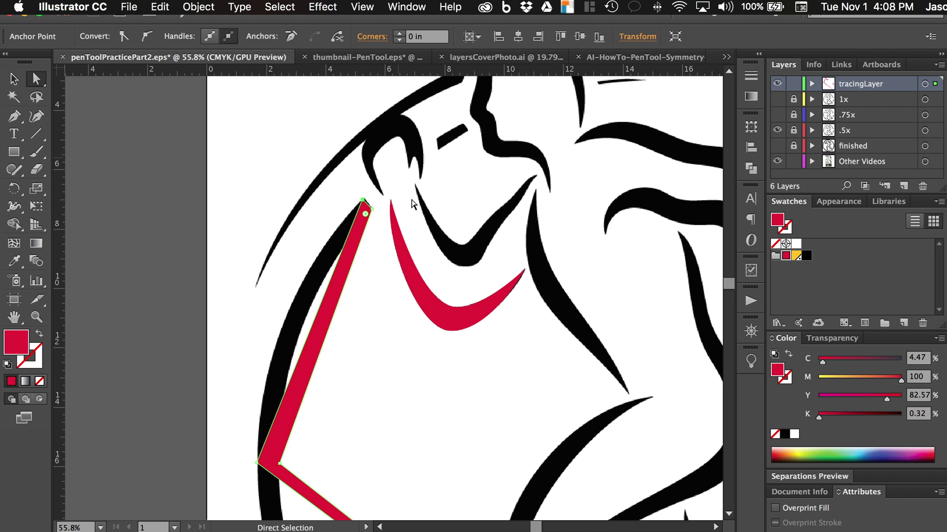
pyautogui.scroll(-8, 370, 207)
pyautogui.hscroll(-1, 370, 207)
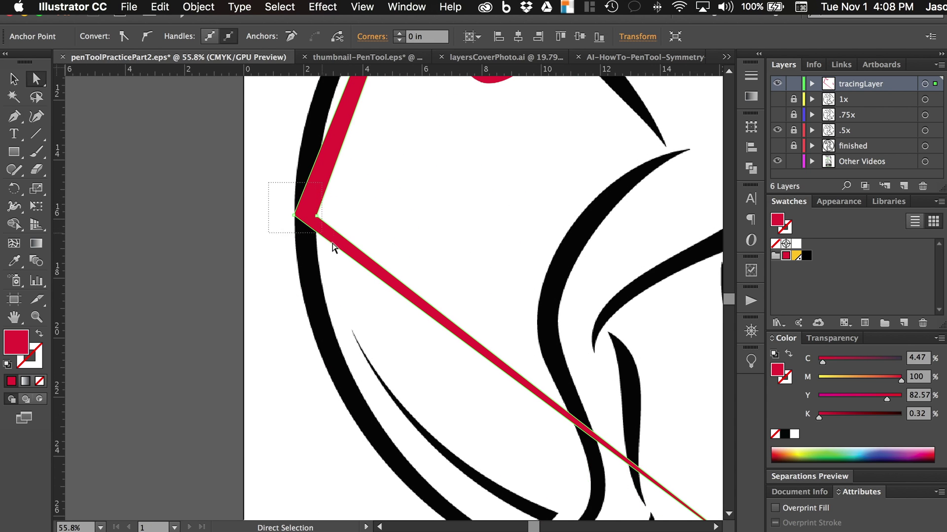
pyautogui.moveTo(349, 261); pyautogui.dragTo(349, 261)
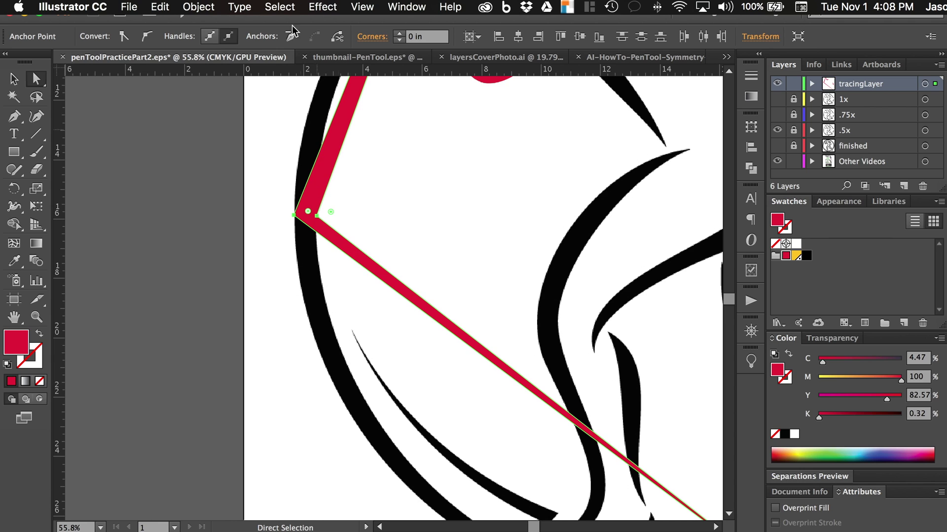
pyautogui.click(146, 36)
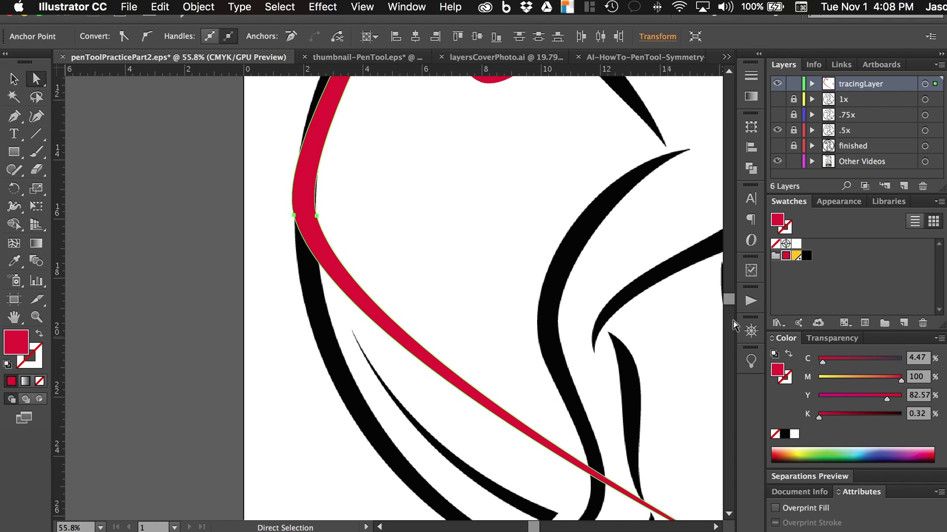
pyautogui.click(775, 435)
# Straighten the outer leftmost anchor's handles vertically and extend the upper one until the curve follows the arc's upper outer edge
pyautogui.scroll(4, 355, 271)
pyautogui.hscroll(-1, 355, 271)
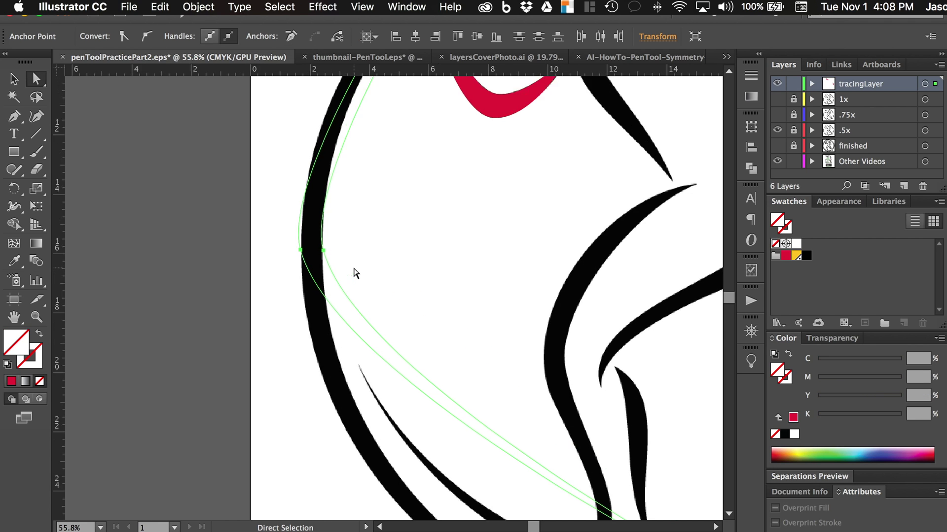
pyautogui.click(311, 297)
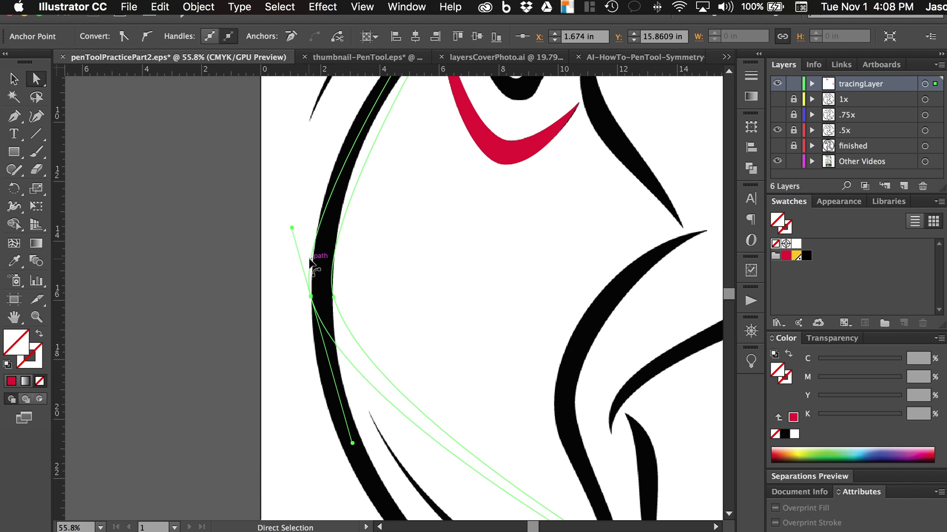
pyautogui.moveTo(291, 229); pyautogui.dragTo(311, 130)
pyautogui.scroll(5, 313, 133)
pyautogui.hscroll(-1, 313, 134)
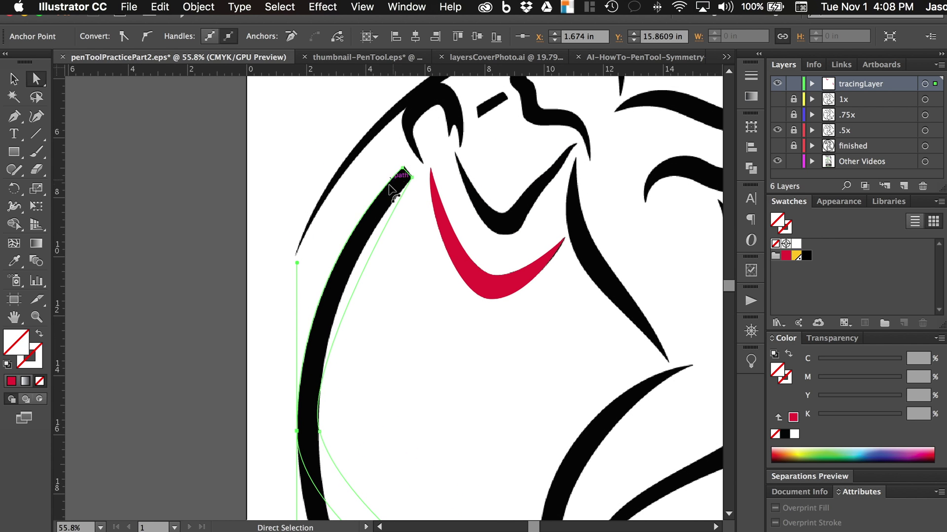
# Extend the outer leftmost anchor's lower handle straight down to bow the curve towards the arc's lower outer edge
pyautogui.scroll(-10, 338, 293)
pyautogui.hscroll(-1, 338, 293)
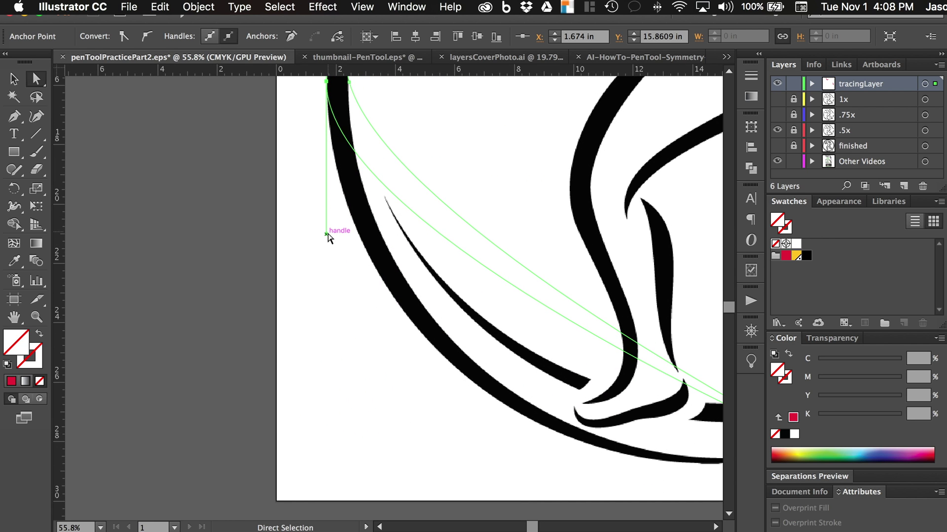
pyautogui.moveTo(326, 234); pyautogui.dragTo(361, 395)
# Convert the arc's tail tip to a smooth point and angle its outer handle independently along the underside of the tail
pyautogui.scroll(-5, 350, 478)
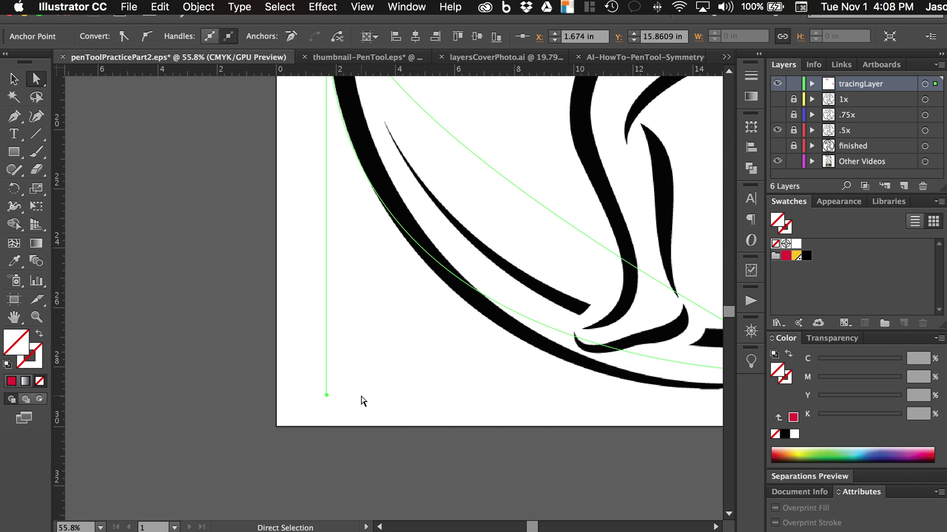
pyautogui.hscroll(5, 361, 396)
pyautogui.click(569, 355)
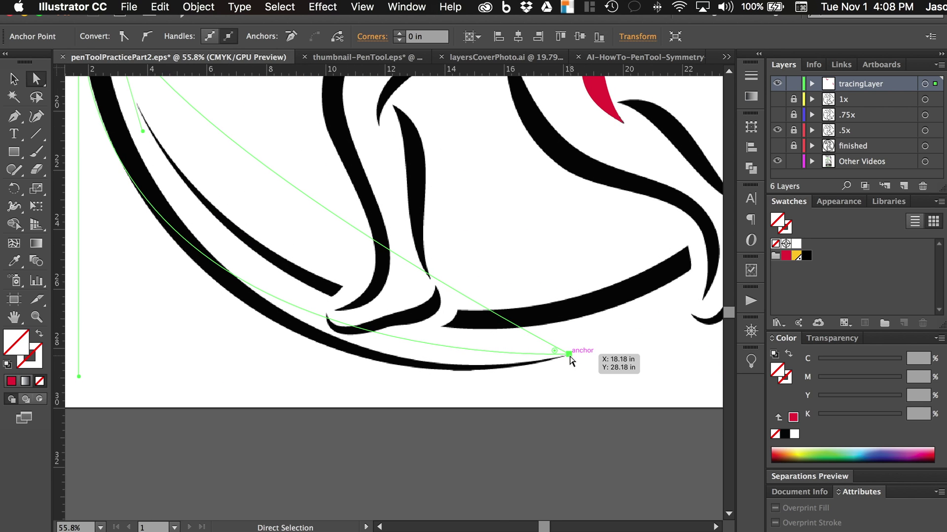
pyautogui.click(146, 36)
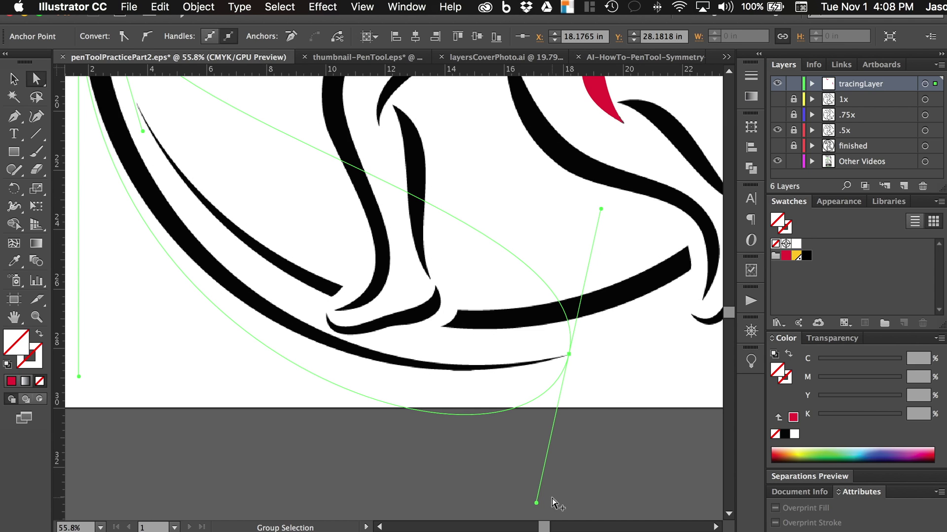
pyautogui.moveTo(536, 502); pyautogui.dragTo(437, 404)
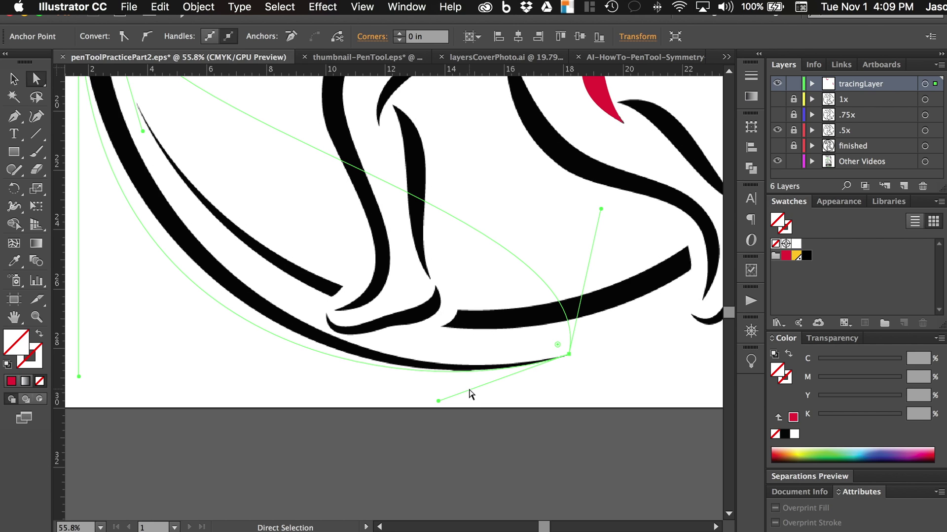
# Add an anchor at the lowest point of the arc's outer edge, then shorten and level its left-hand handle horizontally
pyautogui.press('+')
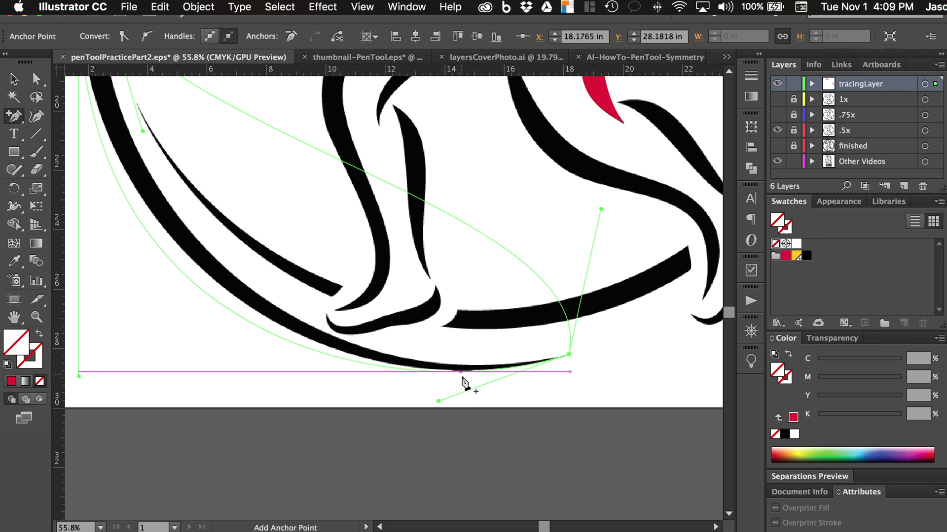
pyautogui.click(460, 371)
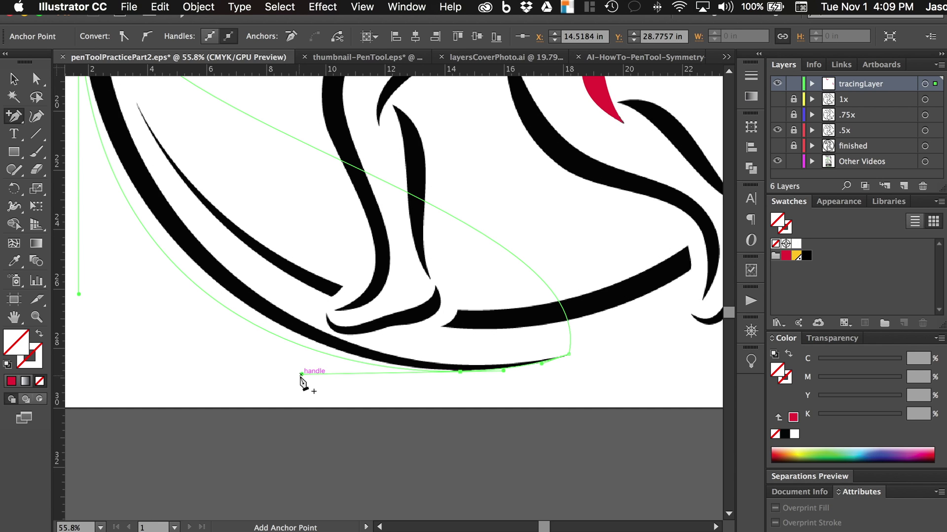
pyautogui.press('a')
pyautogui.moveTo(300, 376)
pyautogui.mouseDown()
pyautogui.moveTo(345, 381)
pyautogui.moveTo(348, 371)
pyautogui.mouseUp()
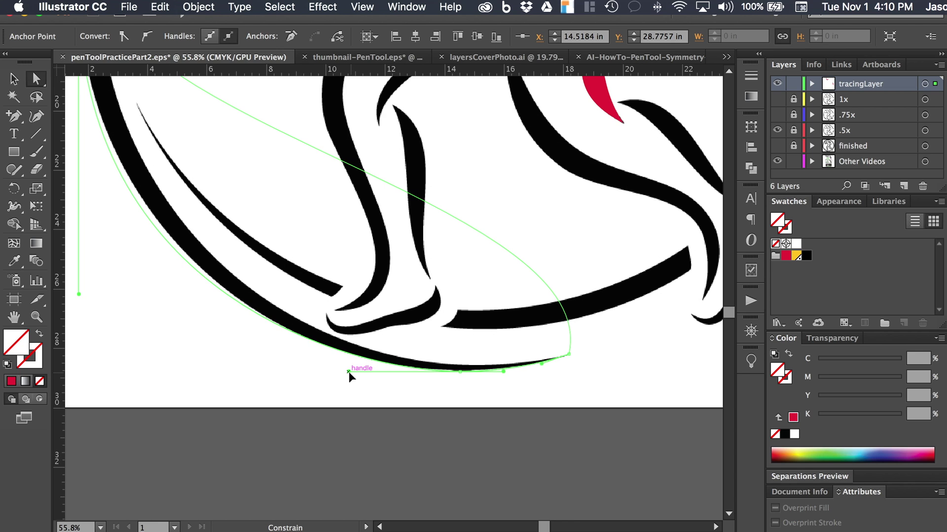
# Balance the leftmost anchor's vertical handle against the lowest anchor's horizontal handle until the curve matches the arc's lower-left outer edge
pyautogui.hscroll(-4, 348, 374)
pyautogui.scroll(2, 348, 373)
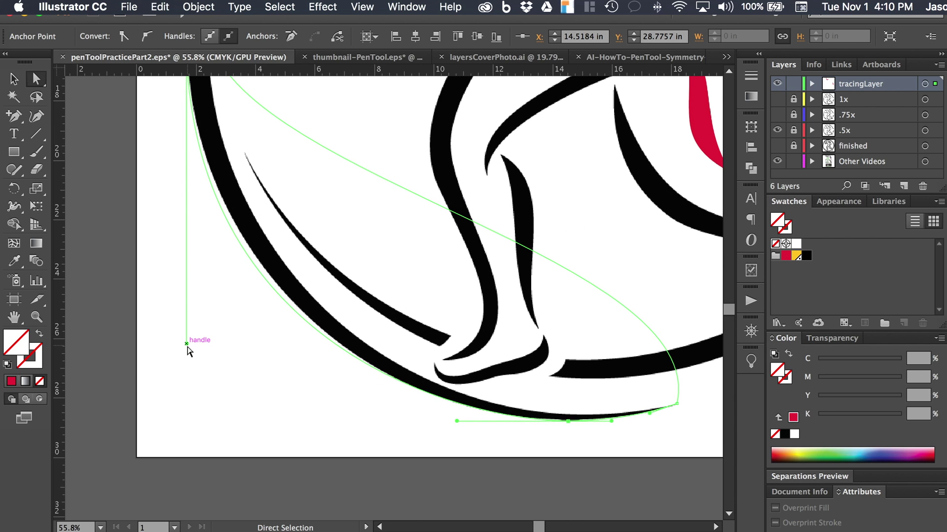
pyautogui.moveTo(188, 346); pyautogui.dragTo(187, 316)
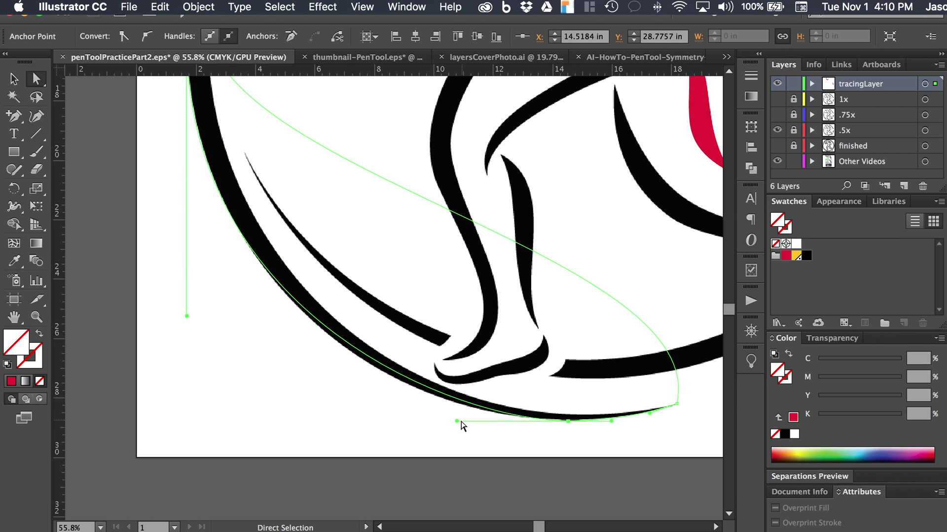
pyautogui.moveTo(457, 421); pyautogui.dragTo(425, 421)
pyautogui.moveTo(187, 319); pyautogui.dragTo(188, 285)
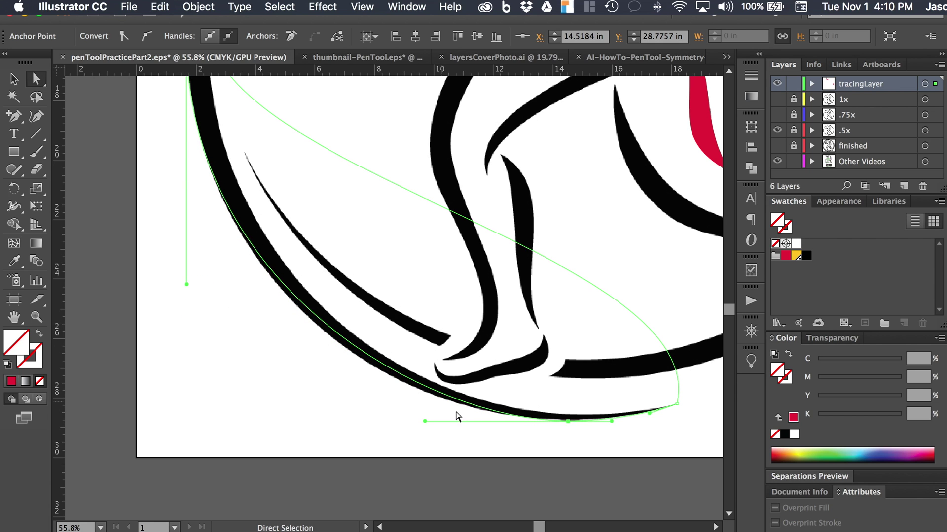
pyautogui.moveTo(425, 421); pyautogui.dragTo(392, 420)
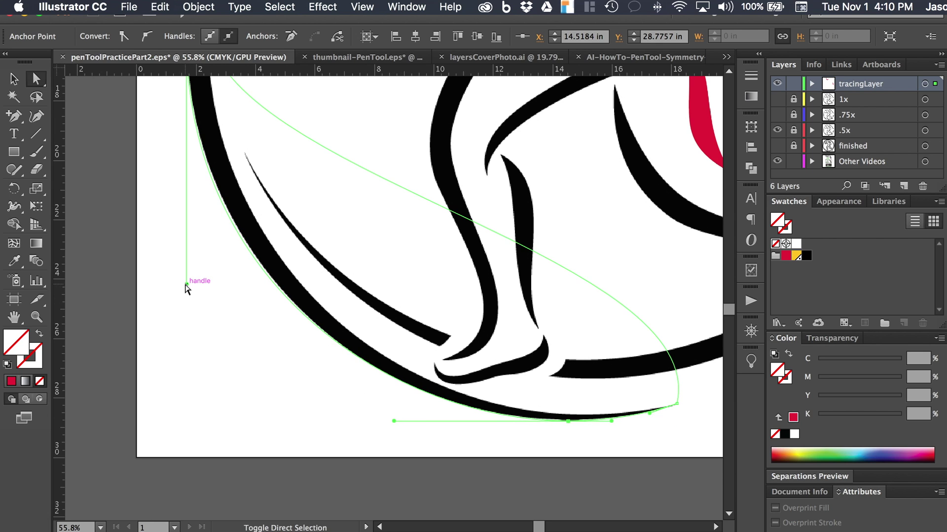
pyautogui.moveTo(186, 284); pyautogui.dragTo(186, 274)
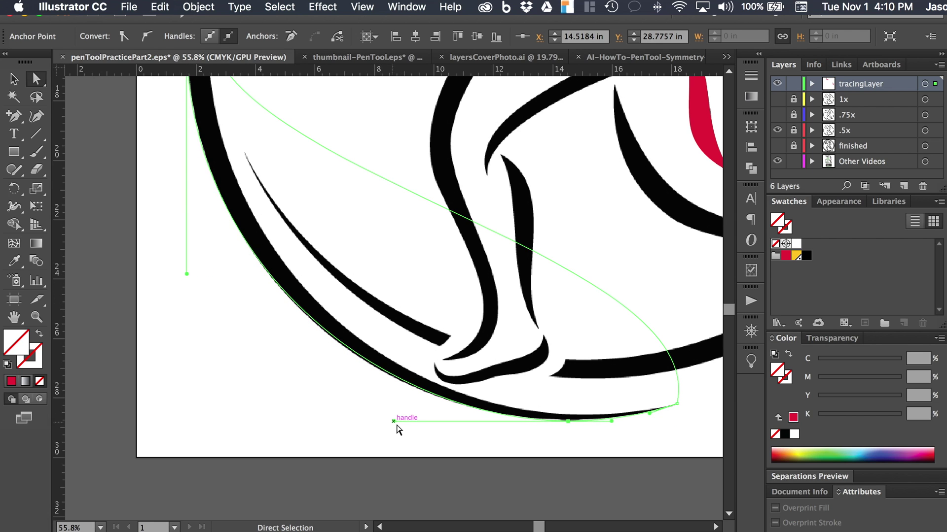
pyautogui.moveTo(392, 421); pyautogui.dragTo(384, 422)
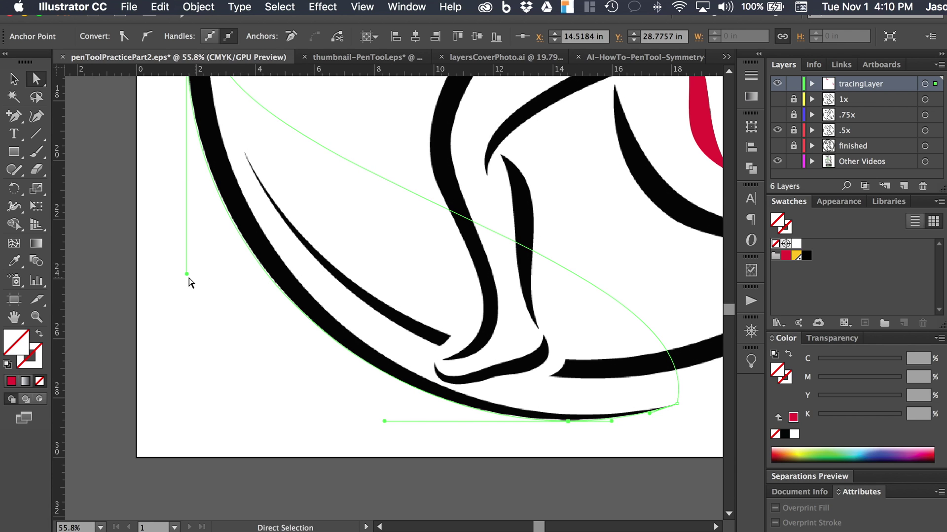
pyautogui.moveTo(186, 274); pyautogui.dragTo(186, 267)
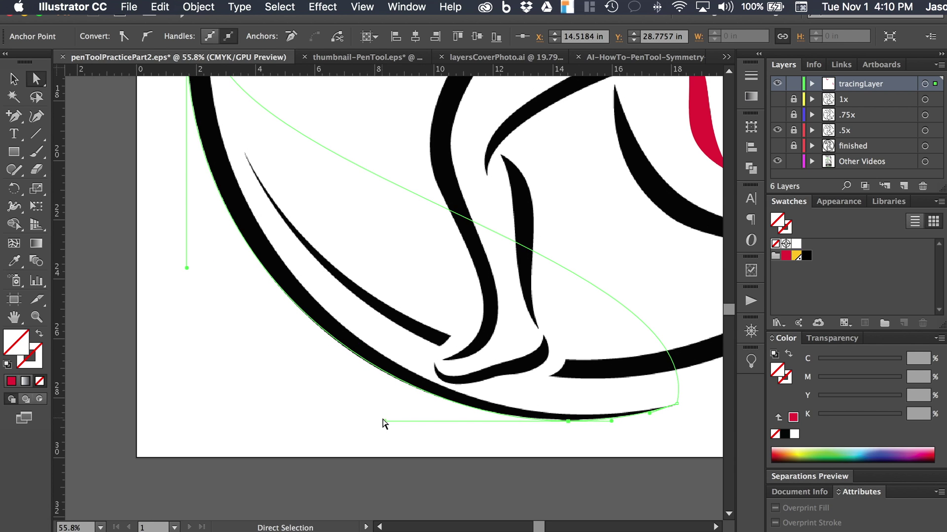
pyautogui.moveTo(383, 420); pyautogui.dragTo(378, 421)
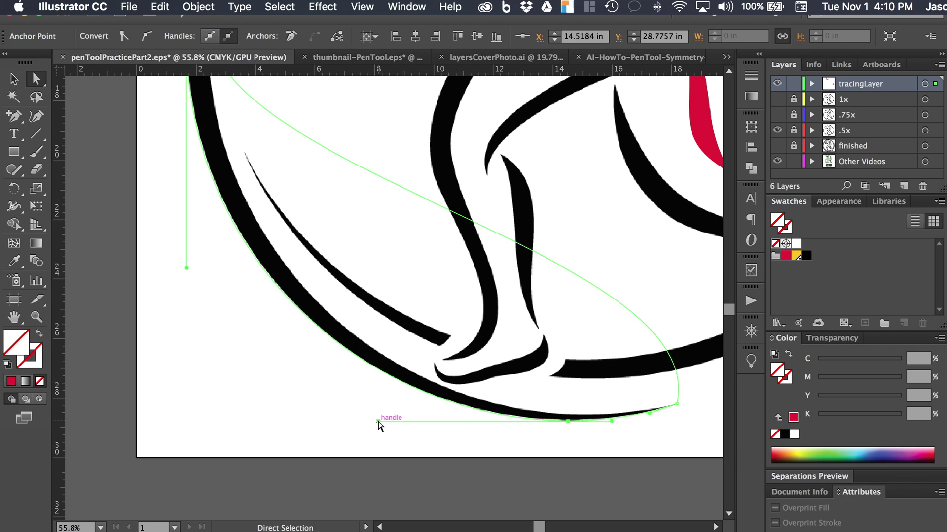
# Retract the tail tip's short outer handle and pull its other handle back along the tail to shape the inner edge
pyautogui.scroll(1, 535, 436)
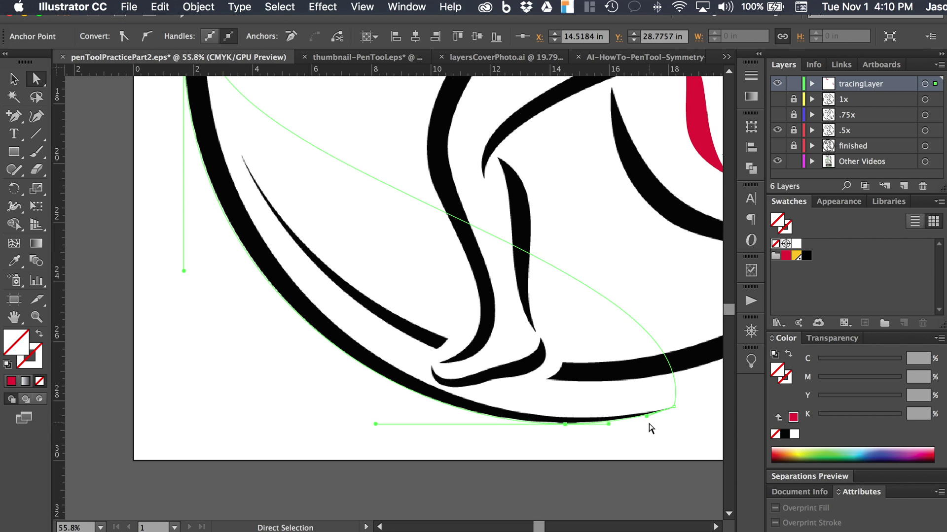
pyautogui.moveTo(646, 417); pyautogui.dragTo(676, 412)
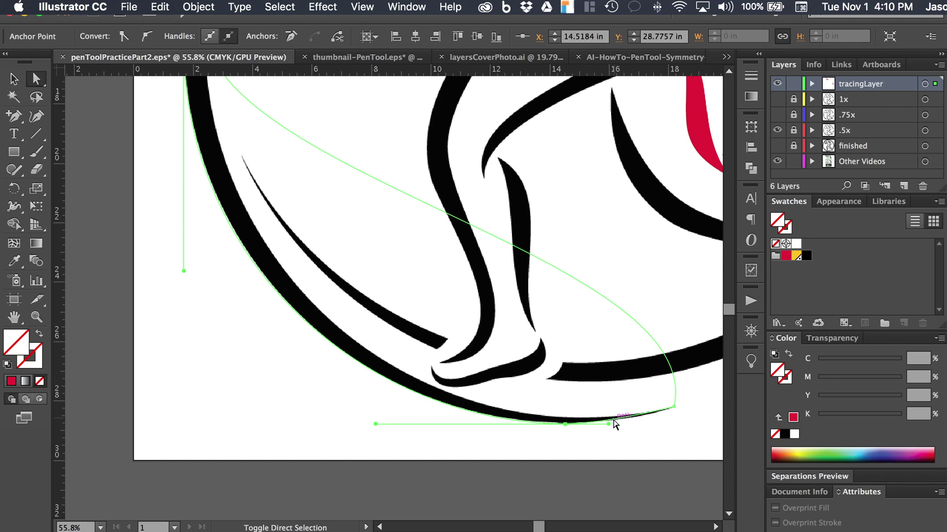
pyautogui.moveTo(607, 424)
pyautogui.mouseDown()
pyautogui.moveTo(631, 424)
pyautogui.moveTo(705, 257)
pyautogui.moveTo(629, 270)
pyautogui.moveTo(488, 429)
pyautogui.moveTo(495, 459)
pyautogui.moveTo(434, 454)
pyautogui.moveTo(377, 477)
pyautogui.mouseUp()
# Straighten the inner leftmost anchor's lower handle vertically and extend it to fit the arc's lower inner edge
pyautogui.scroll(10, 376, 476)
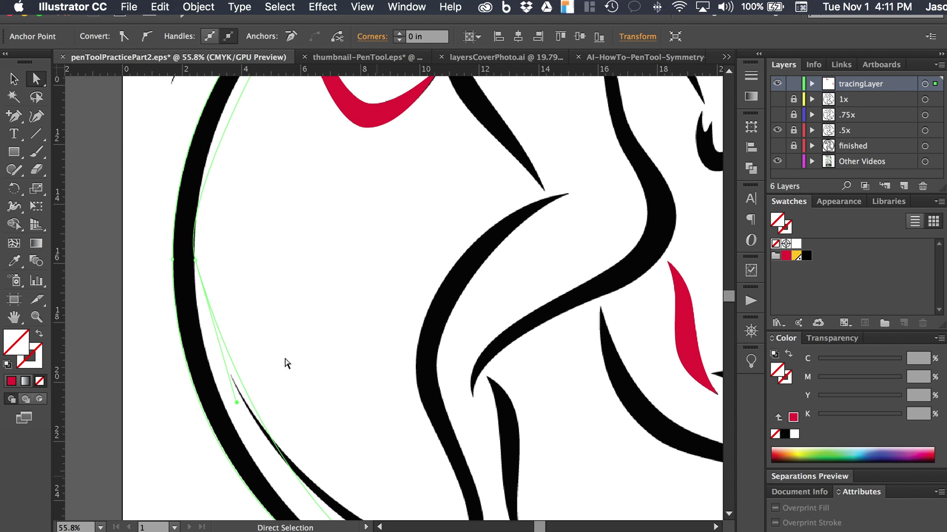
pyautogui.scroll(-7, 270, 401)
pyautogui.hscroll(-3, 270, 402)
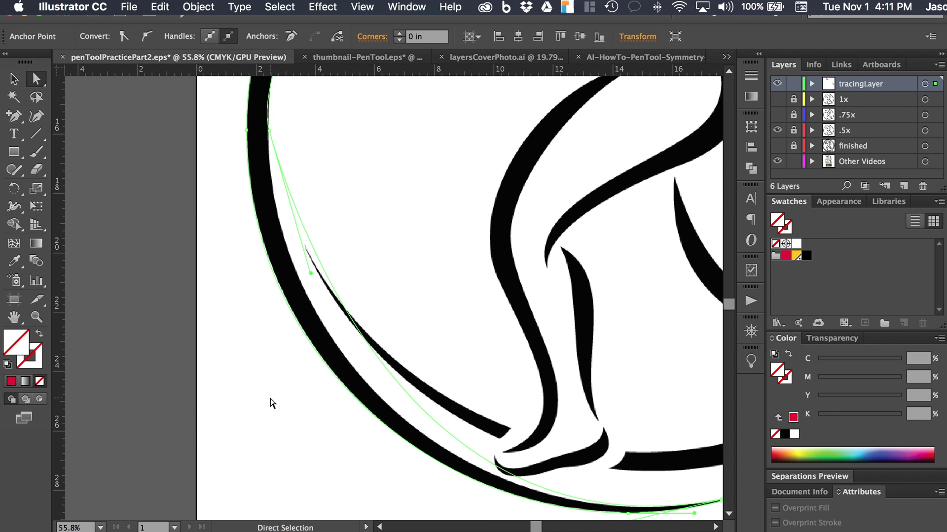
pyautogui.scroll(3, 280, 343)
pyautogui.hscroll(1, 280, 344)
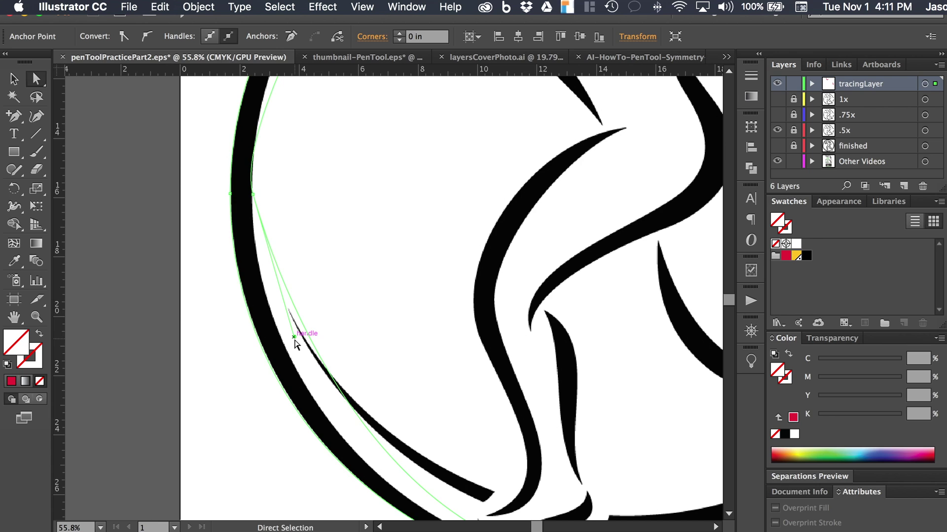
pyautogui.moveTo(294, 340)
pyautogui.mouseDown()
pyautogui.moveTo(278, 327)
pyautogui.moveTo(245, 391)
pyautogui.moveTo(246, 380)
pyautogui.mouseUp()
pyautogui.scroll(-5, 248, 369)
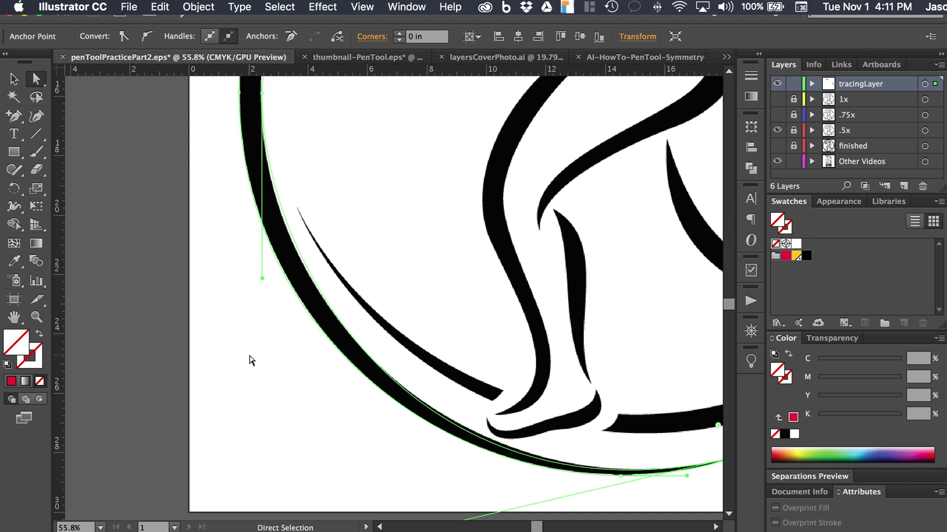
# Fine-tune the tail tip's inner handle so the curve hugs the arc's lower inner edge
pyautogui.scroll(-3, 250, 360)
pyautogui.hscroll(4, 250, 360)
pyautogui.moveTo(347, 478)
pyautogui.mouseDown()
pyautogui.moveTo(332, 461)
pyautogui.moveTo(339, 469)
pyautogui.mouseUp()
# Extend the inner leftmost anchor's upper handle straight up until the curve follows the arc's upper inner edge
pyautogui.scroll(10, 340, 473)
pyautogui.scroll(2, 339, 474)
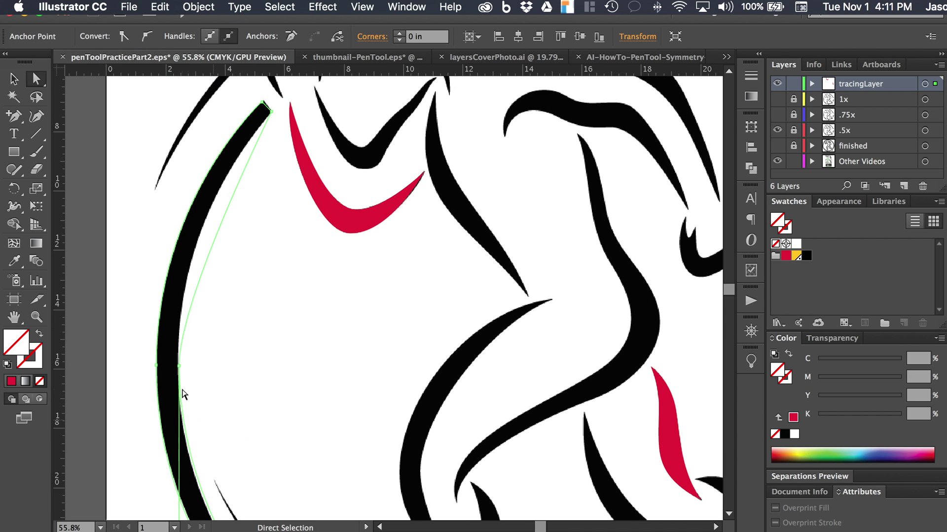
pyautogui.click(179, 366)
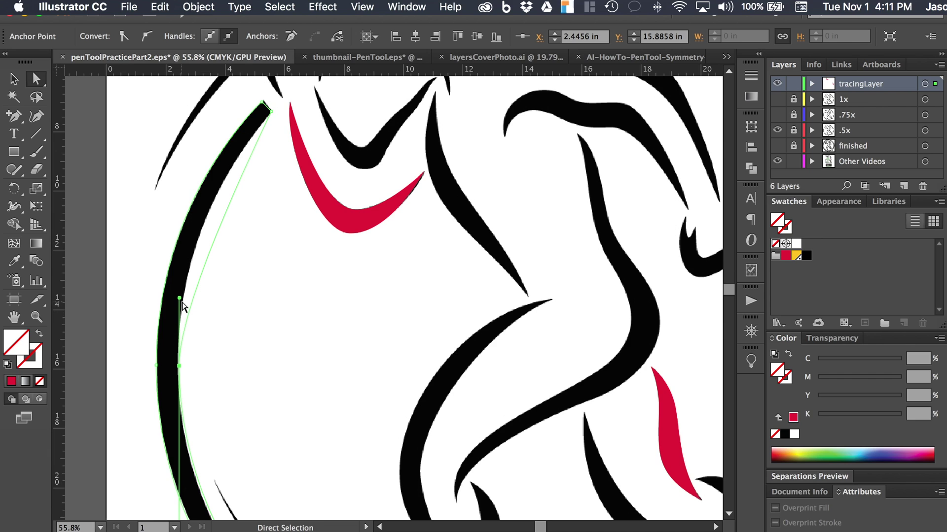
pyautogui.moveTo(179, 298); pyautogui.dragTo(176, 206)
pyautogui.scroll(-3, 242, 275)
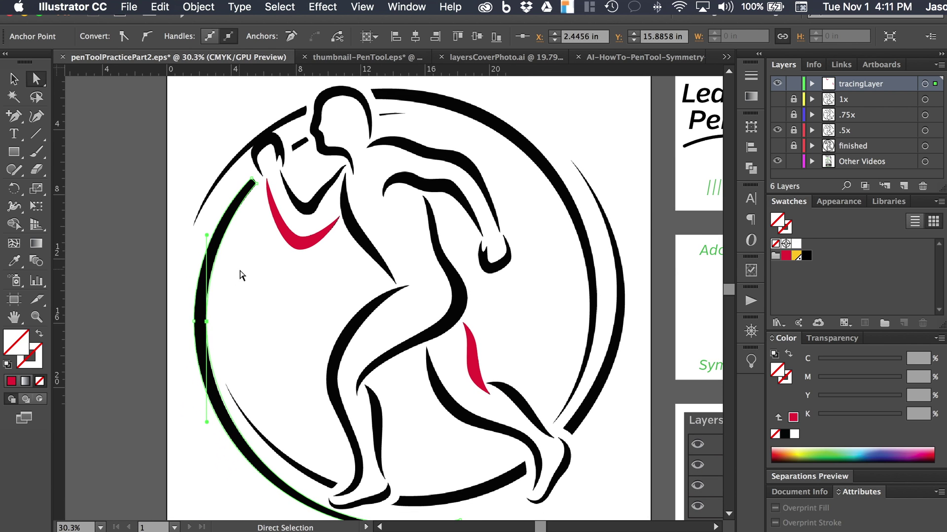